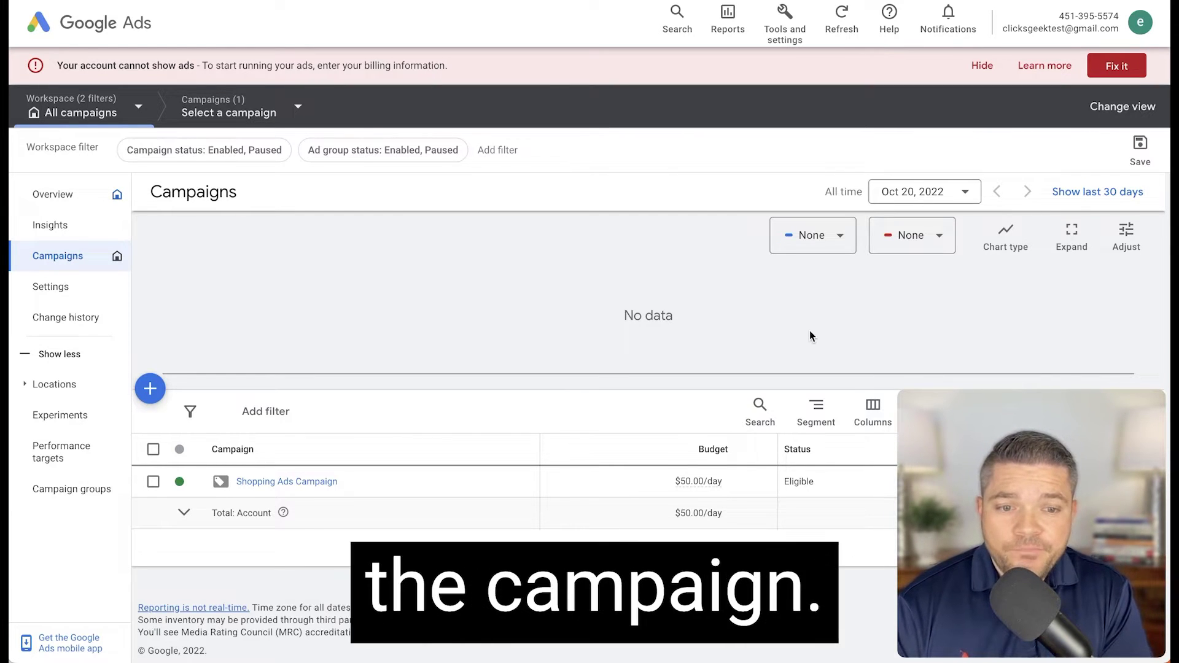
Start a new conversion action from Tools and settings > Conversions.
click(785, 19)
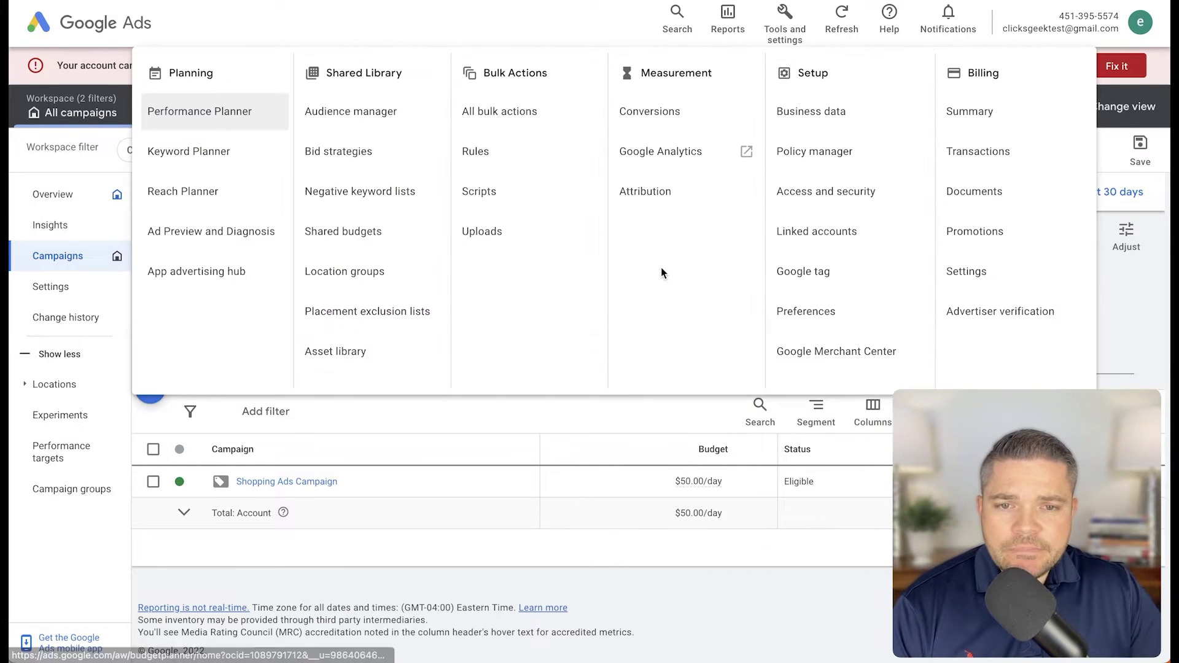
click(658, 117)
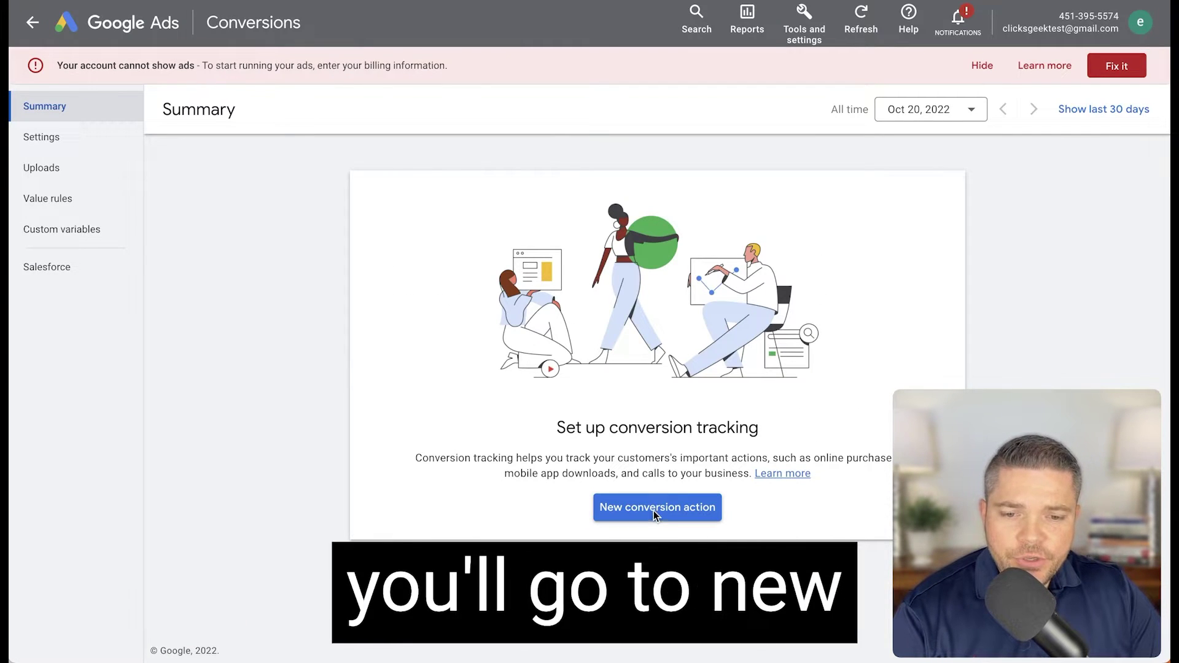
click(643, 509)
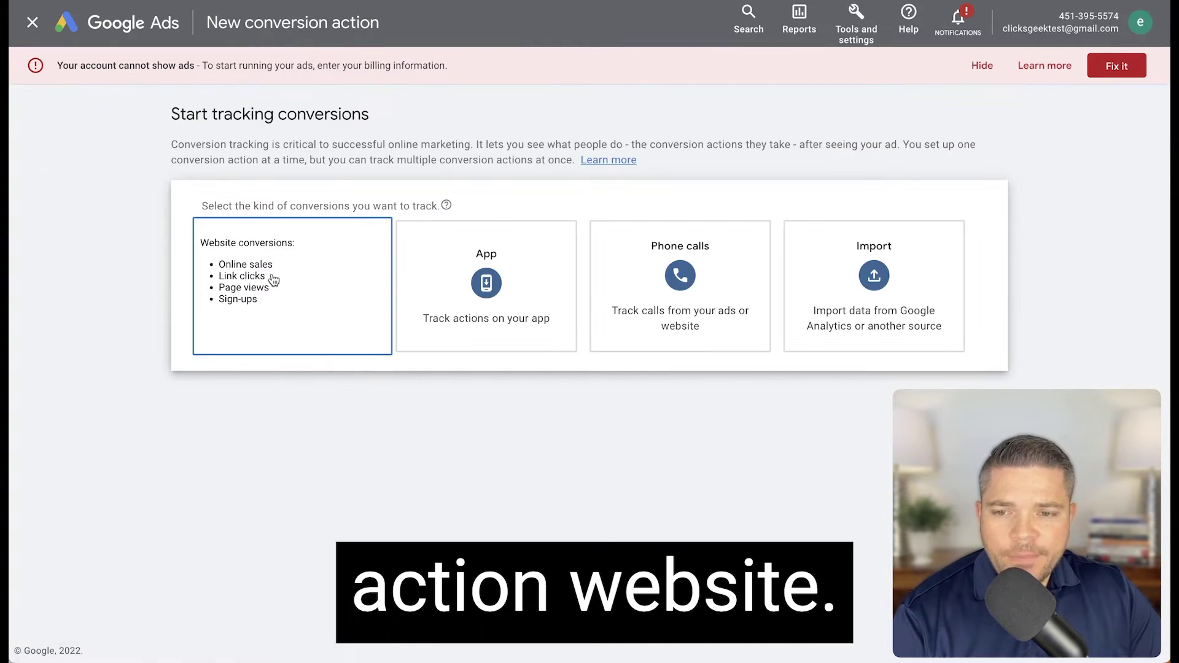
Choose Website, scan the pasted store URL, and add a conversion action manually.
click(272, 280)
text(https://clicks-geek.myshopify.com/)
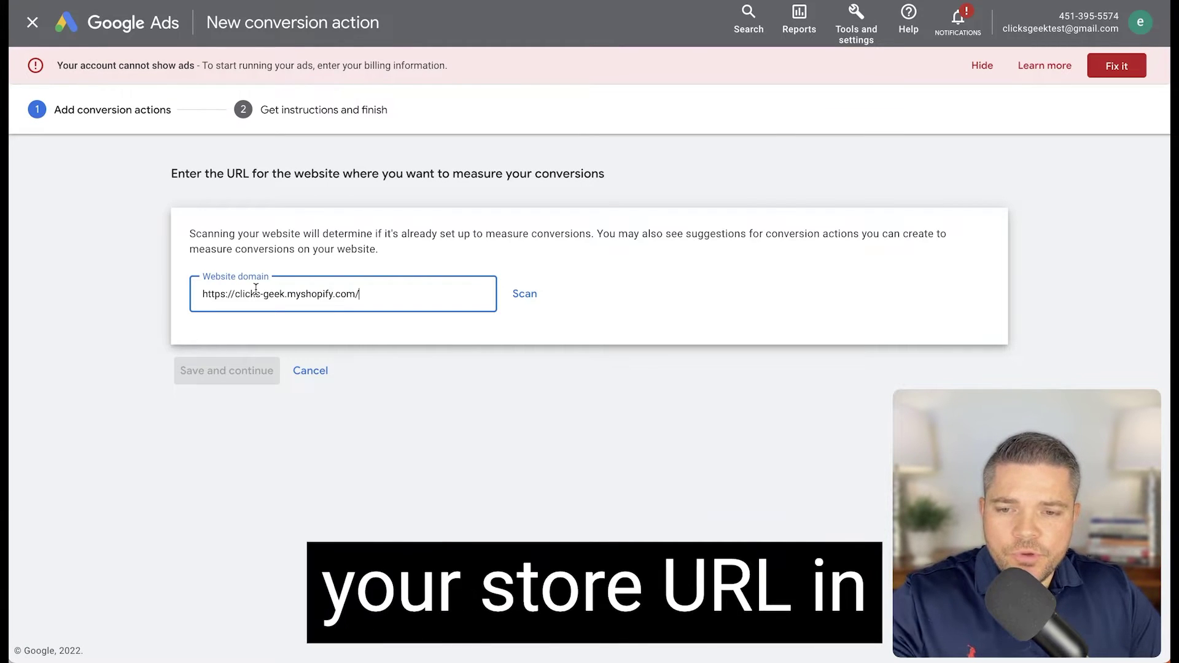
key(Return)
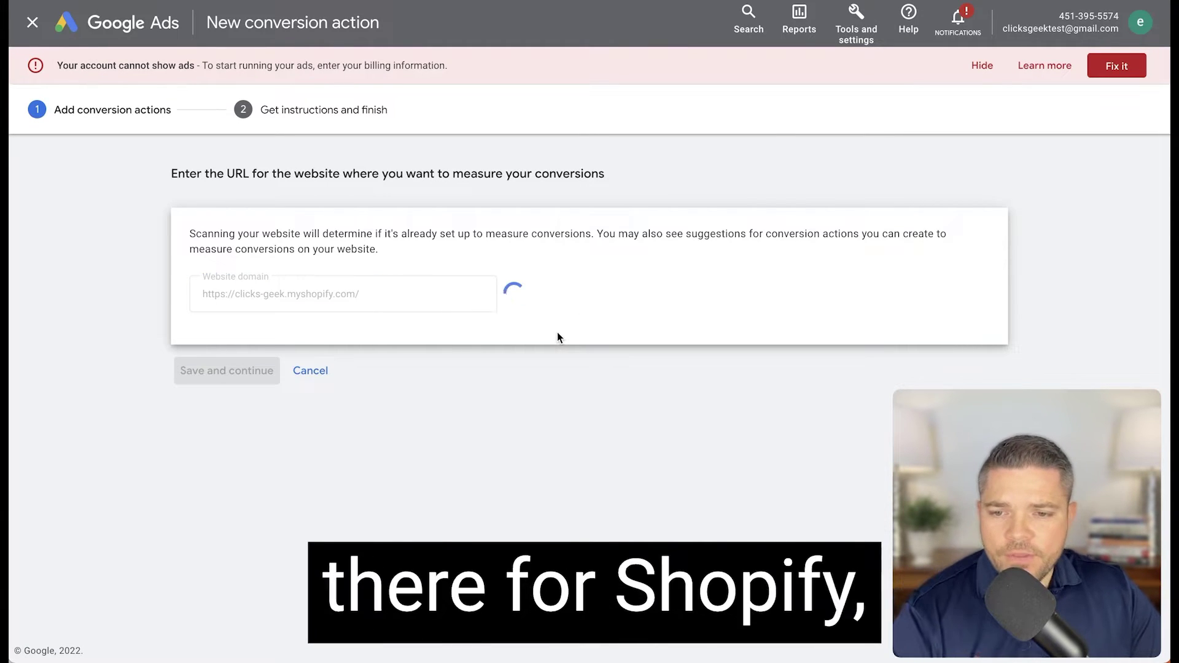
scroll(309, 520, down, 8)
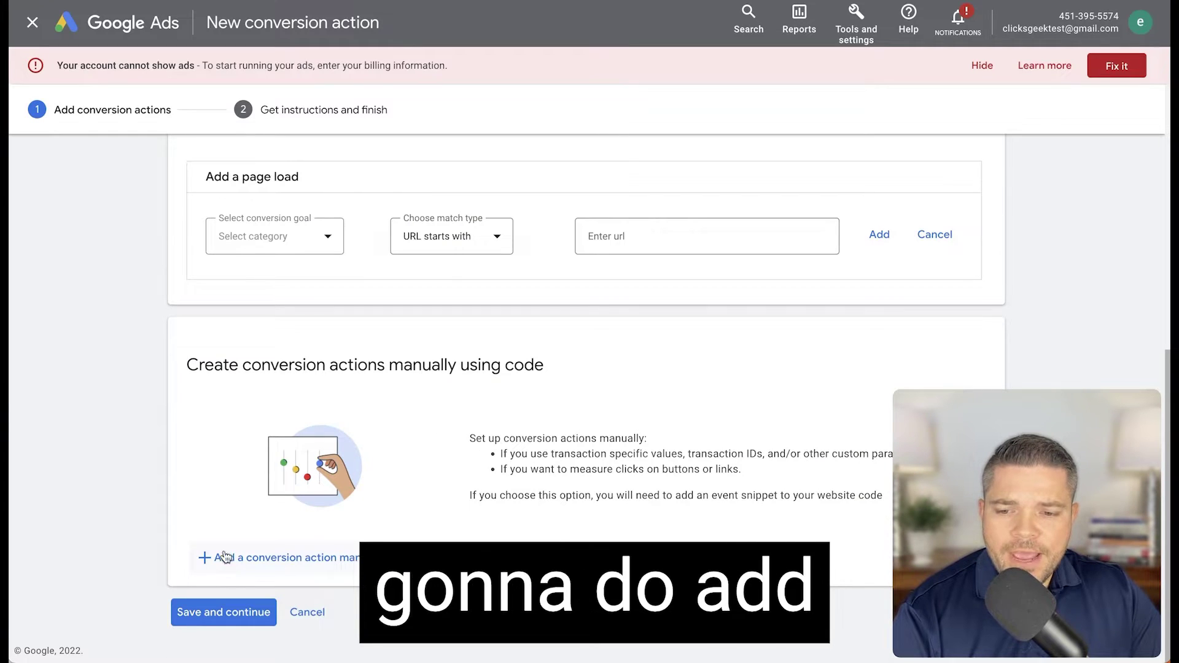
click(311, 560)
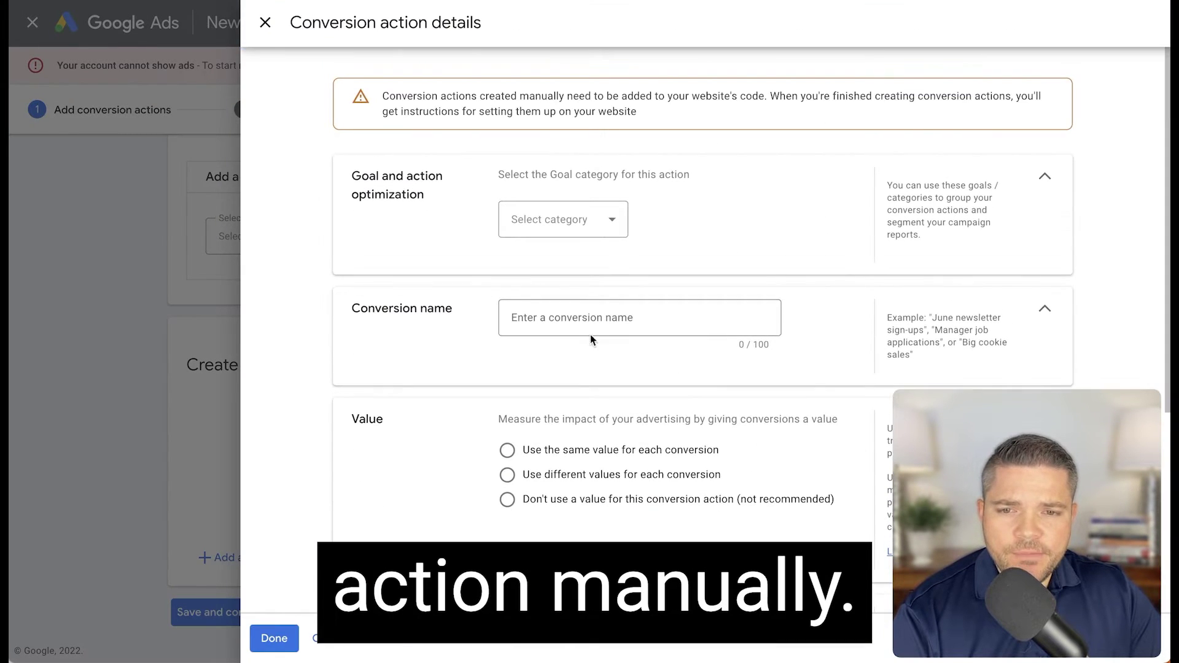
Set the goal category to Purchase and append '(Shopify)' to the conversion name.
click(574, 221)
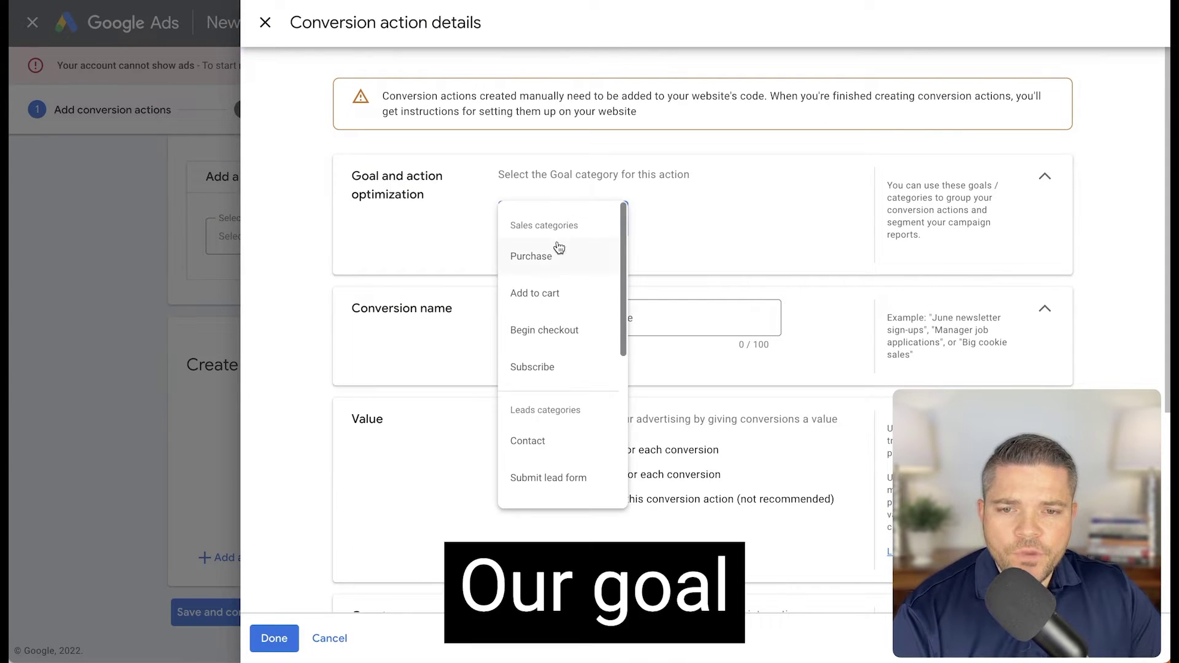
click(536, 256)
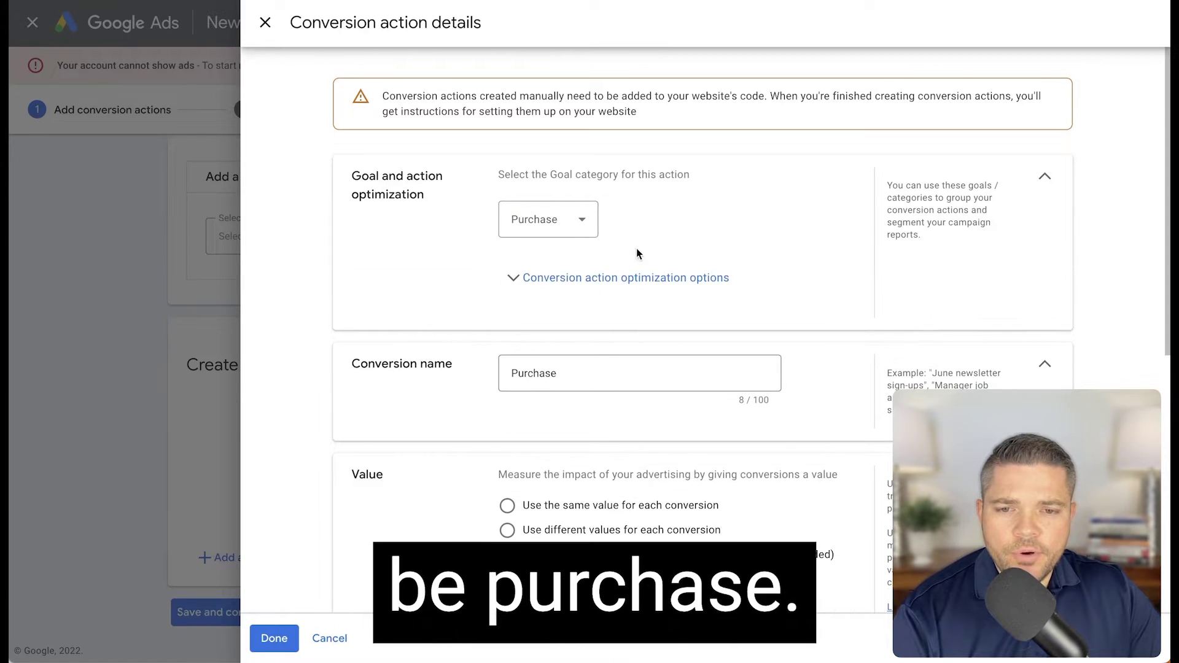
scroll(616, 403, down, 2)
click(592, 258)
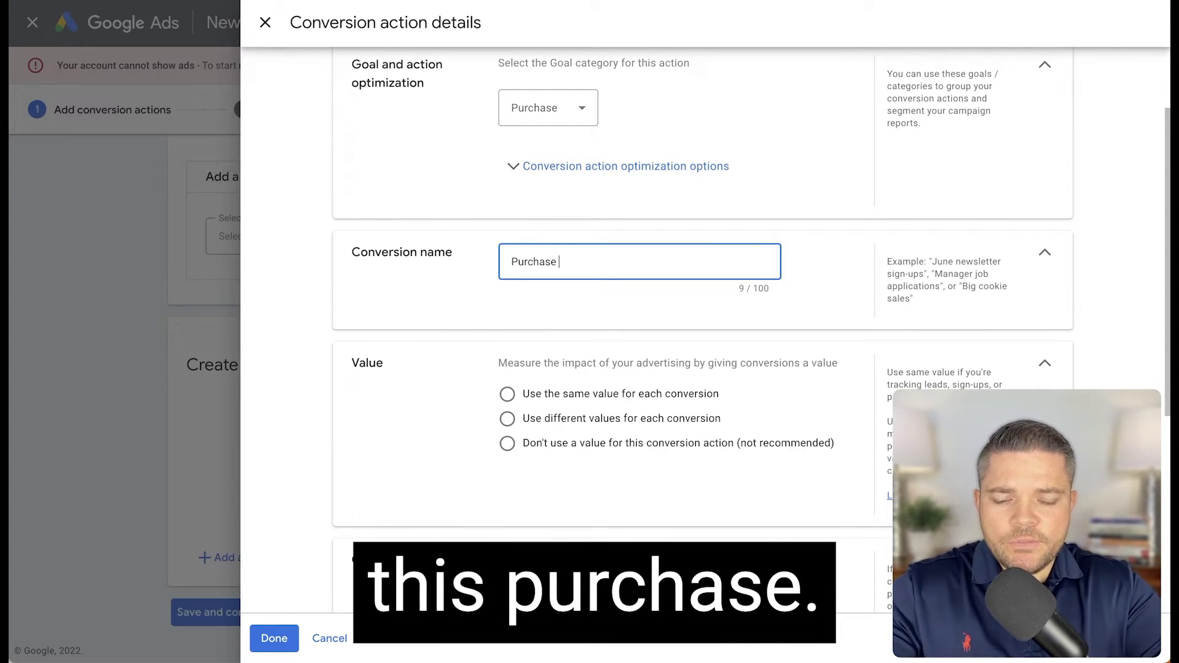
text((Soft)
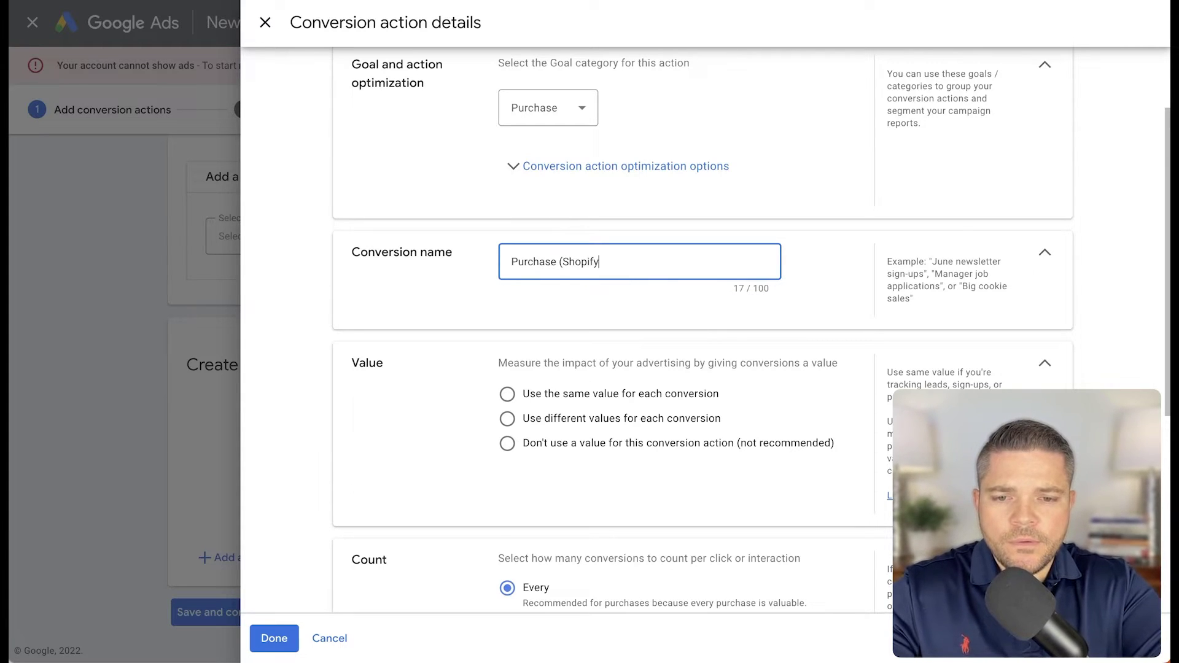
scroll(524, 337, down, 2)
Use different values per conversion with a 1 US dollar default, keep Count at Every, and save.
click(518, 313)
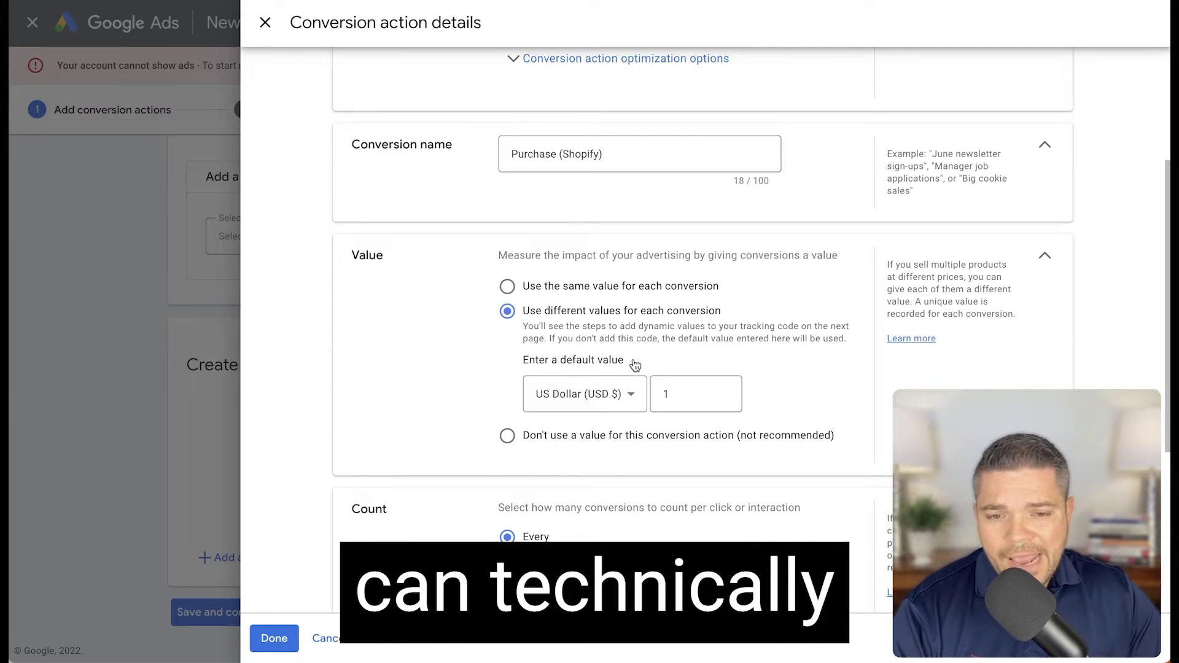
click(558, 287)
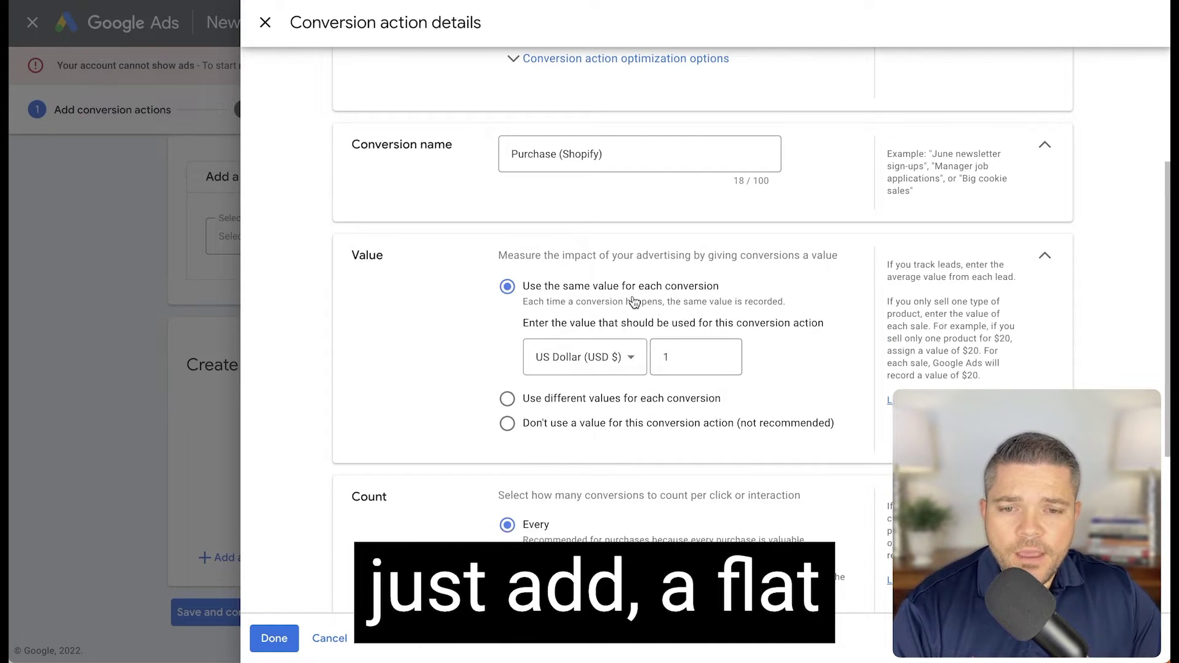
click(584, 400)
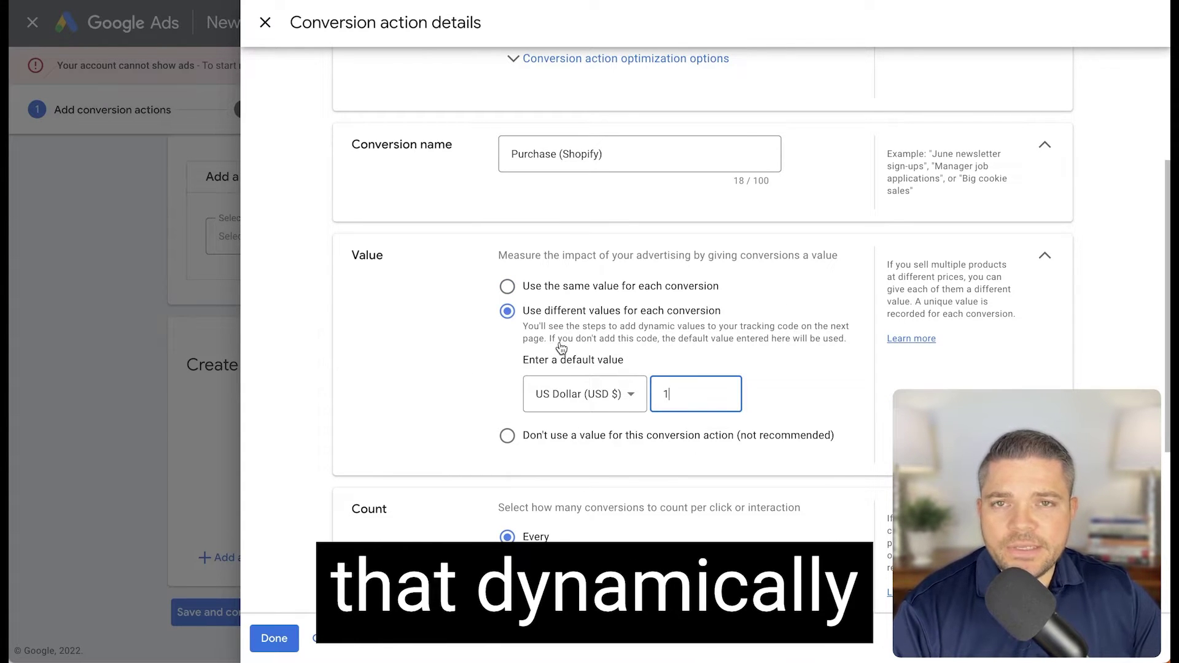
scroll(606, 369, down, 2)
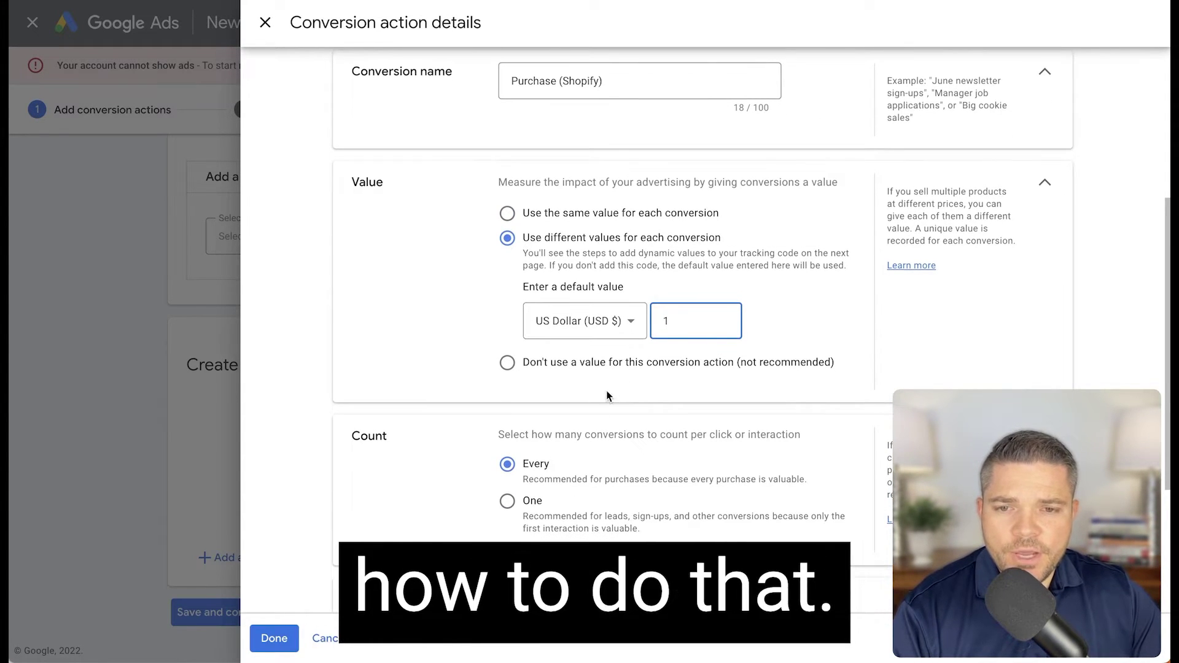
scroll(606, 396, down, 3)
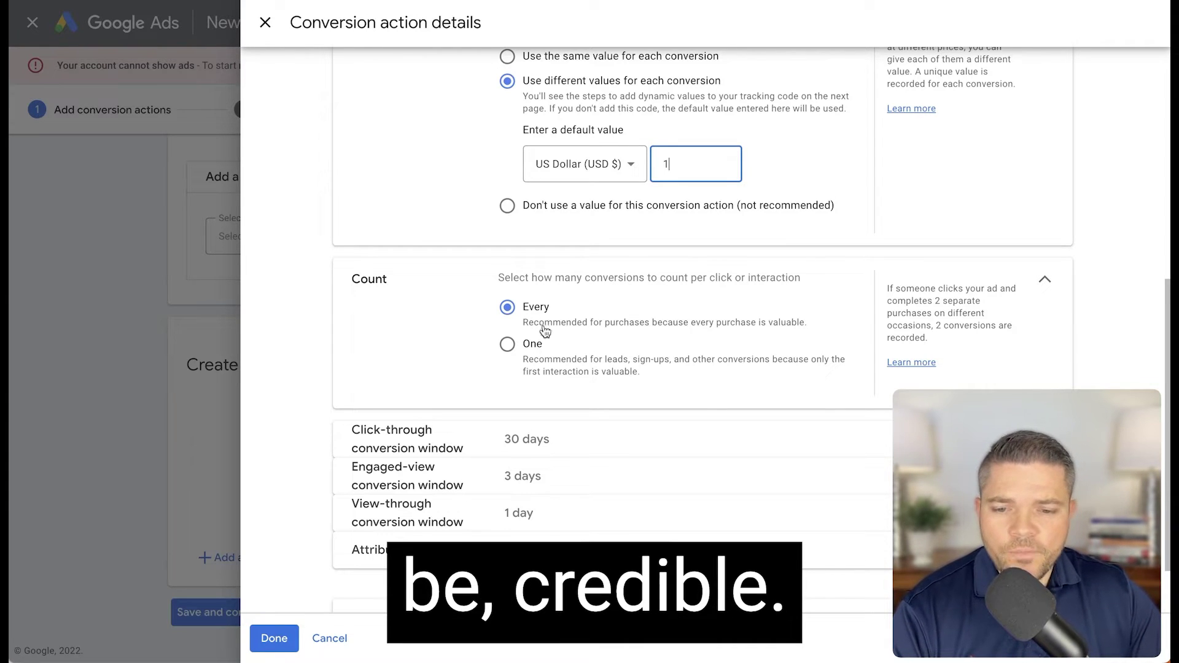
scroll(632, 161, up, 1)
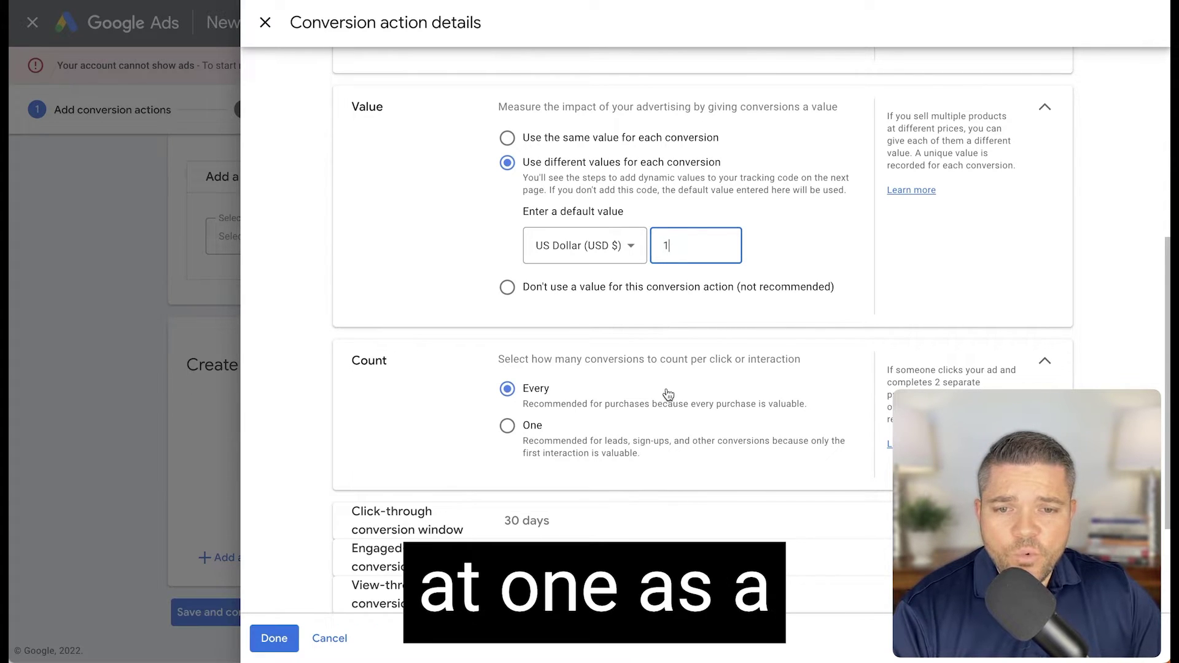
scroll(520, 449, down, 2)
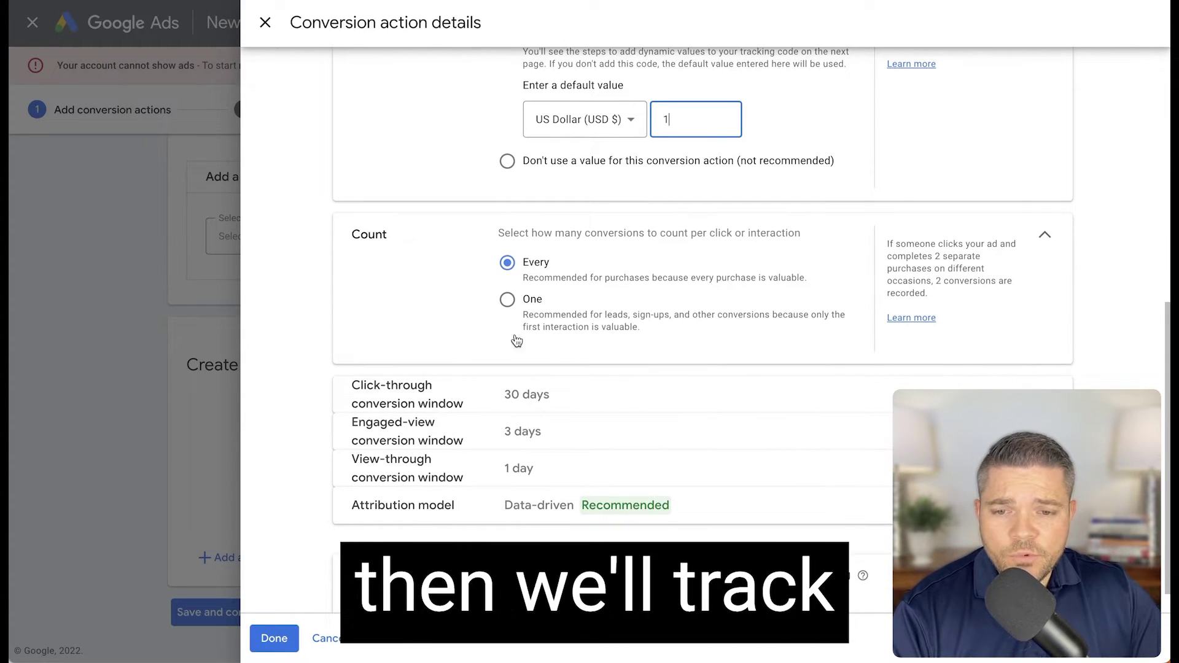
scroll(520, 496, down, 1)
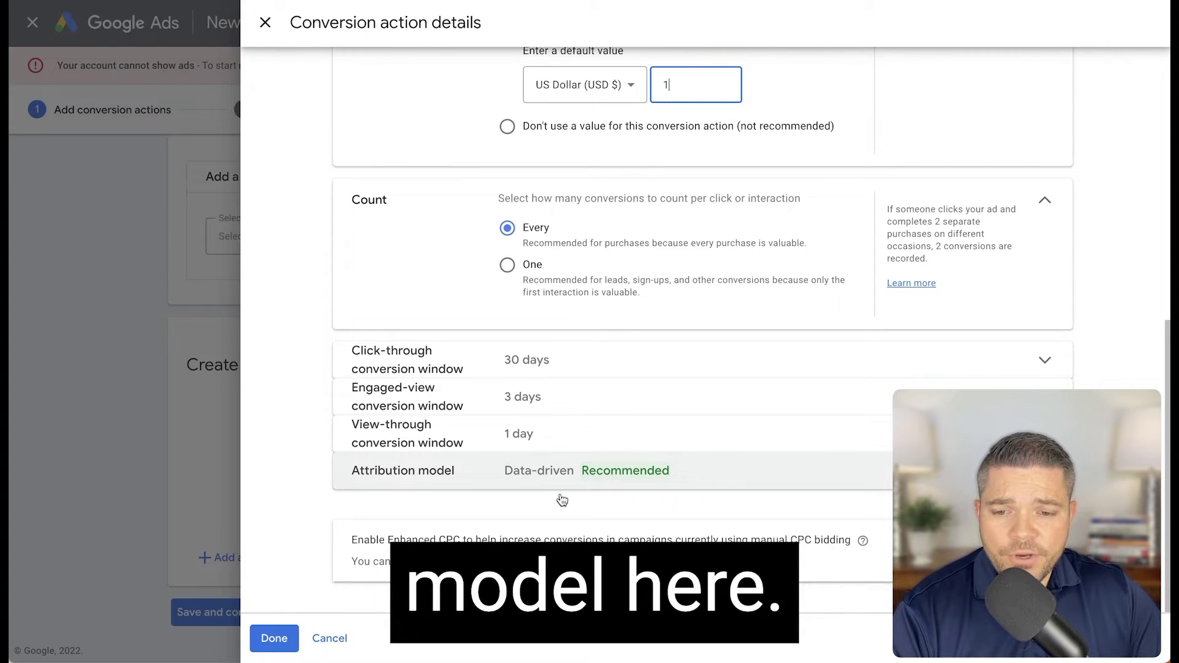
click(274, 638)
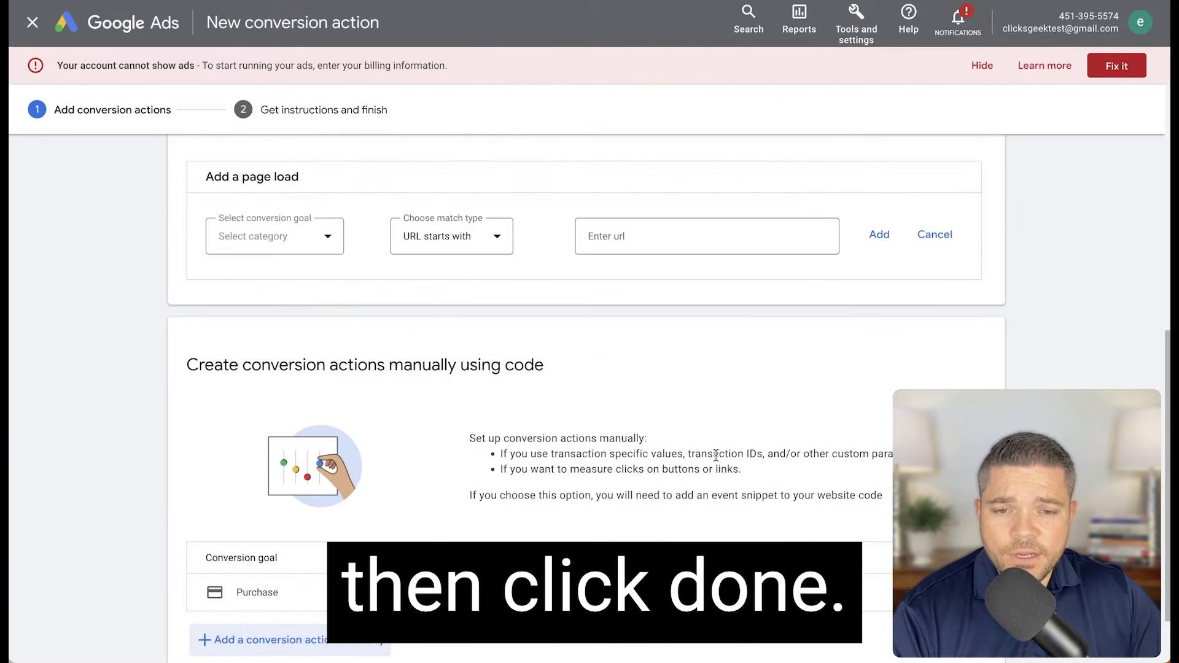
Continue to the tag installation instructions and copy the Google tag snippet.
scroll(215, 613, down, 2)
click(246, 612)
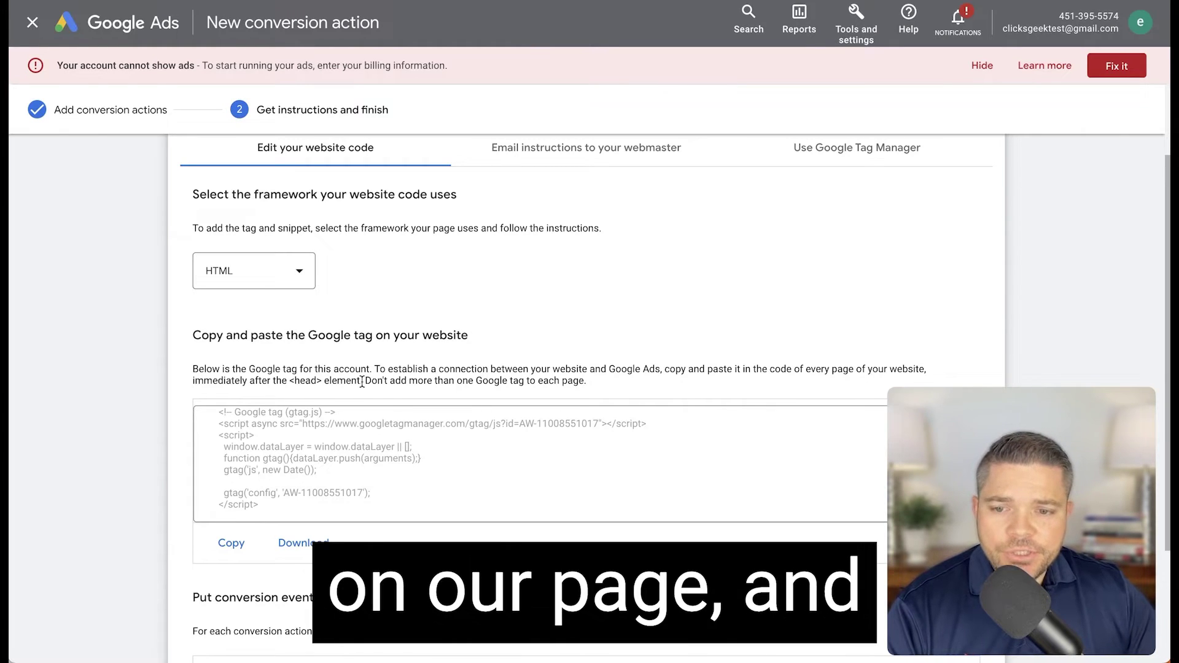
scroll(362, 381, down, 3)
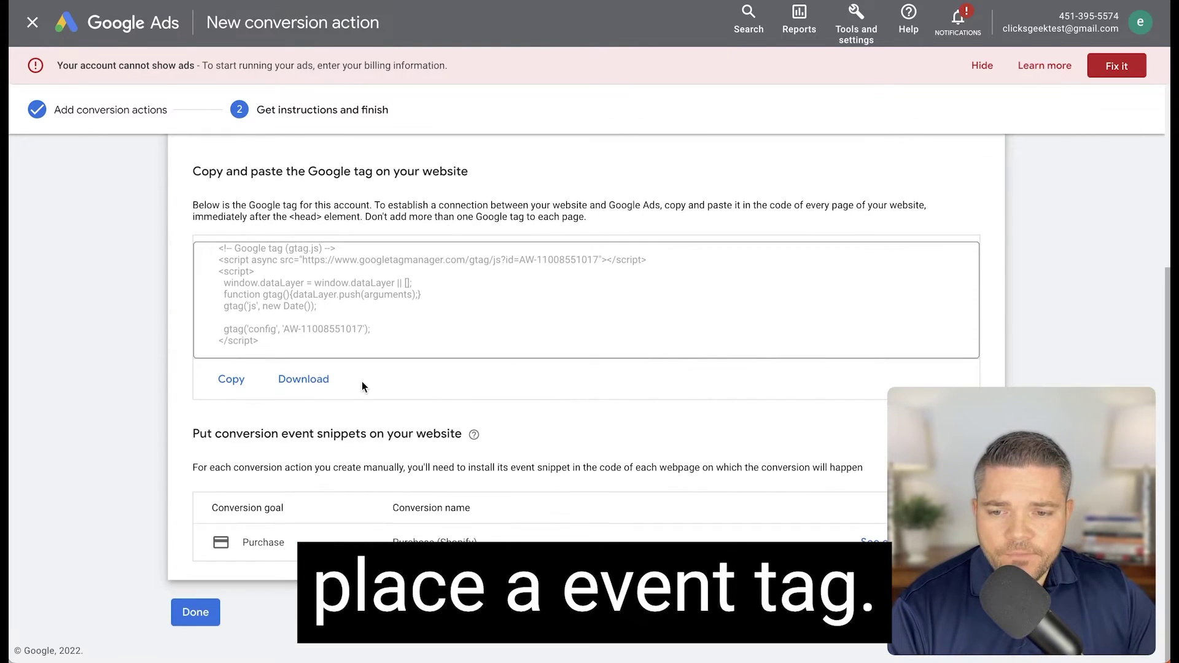
scroll(363, 381, up, 2)
triple_click(277, 400)
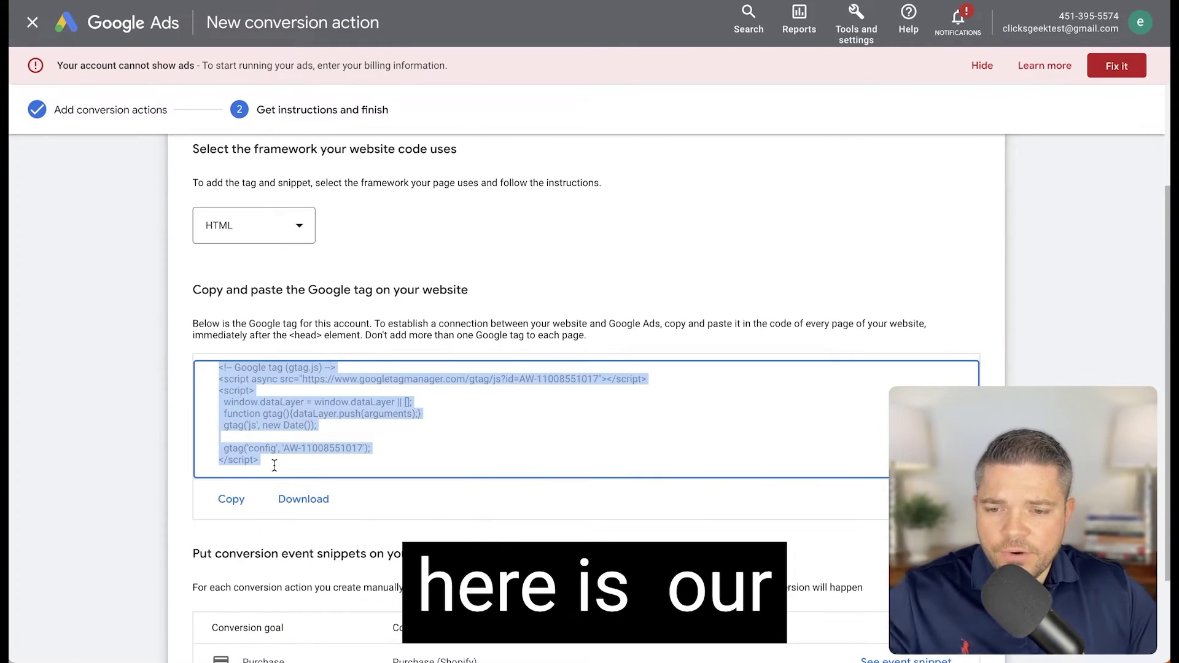
click(241, 447)
click(237, 499)
key(ctrl+c)
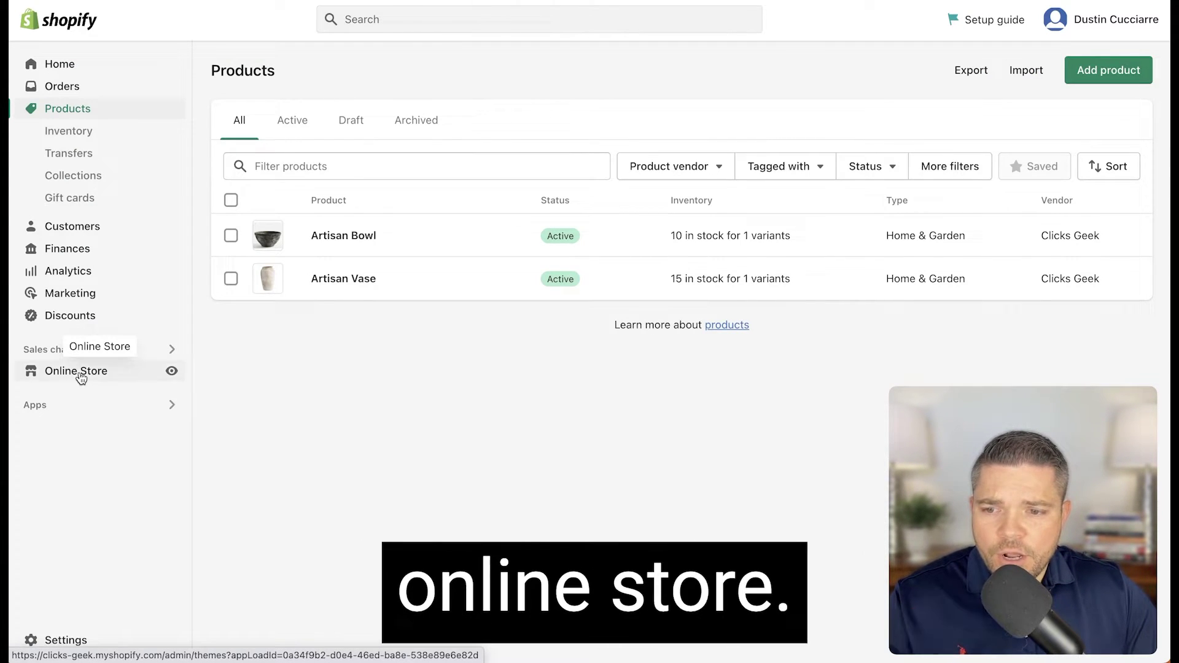
Open the Dawn theme's code editor at the theme.liquid layout file.
click(76, 371)
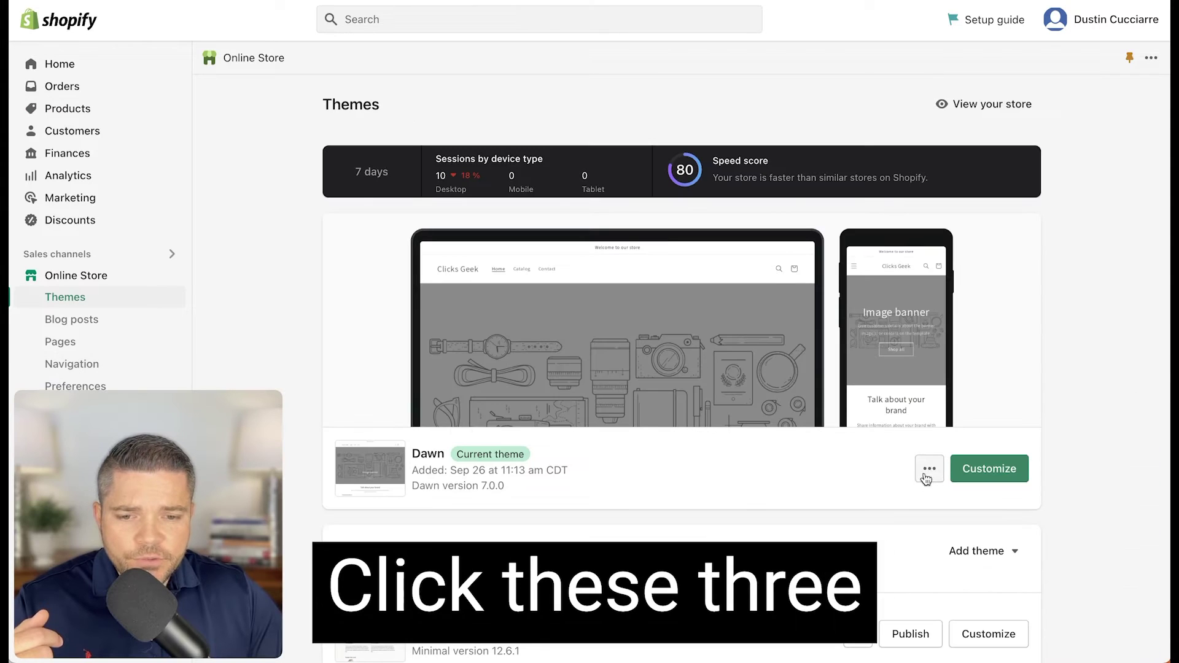
click(927, 476)
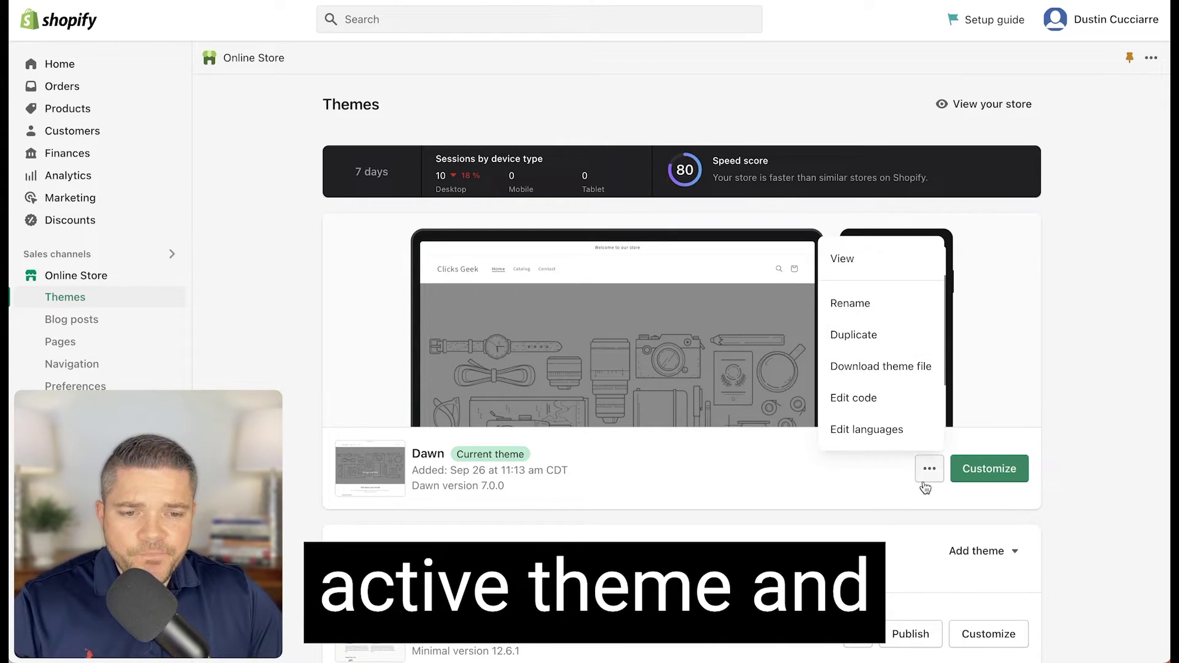
click(856, 398)
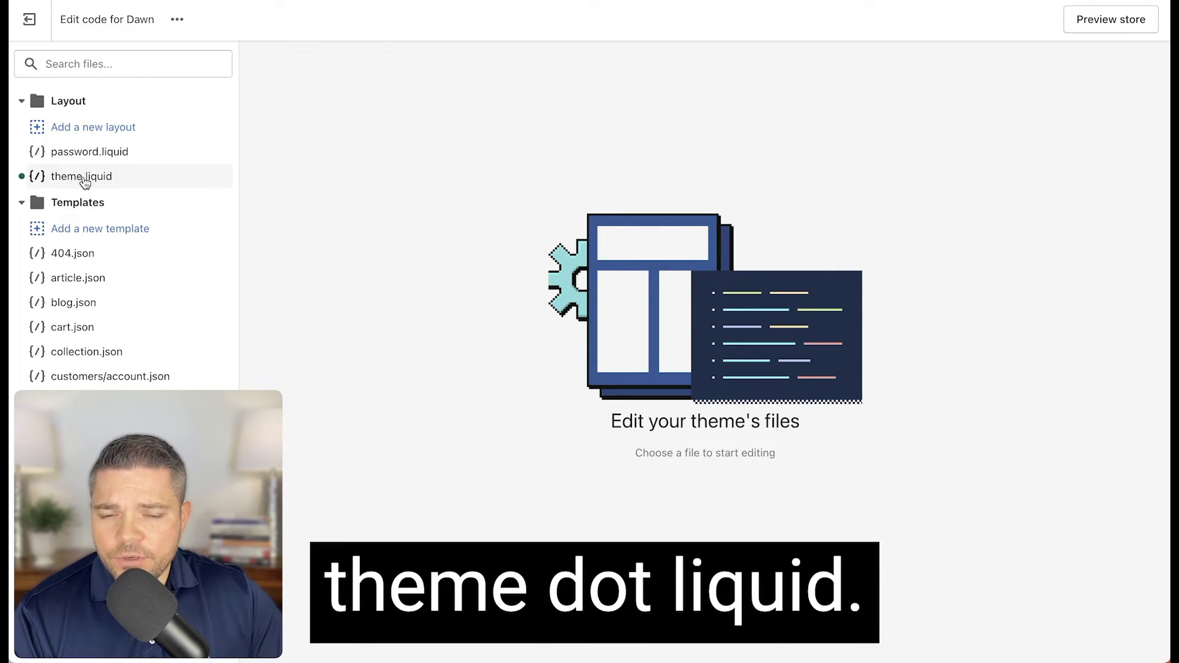
click(85, 181)
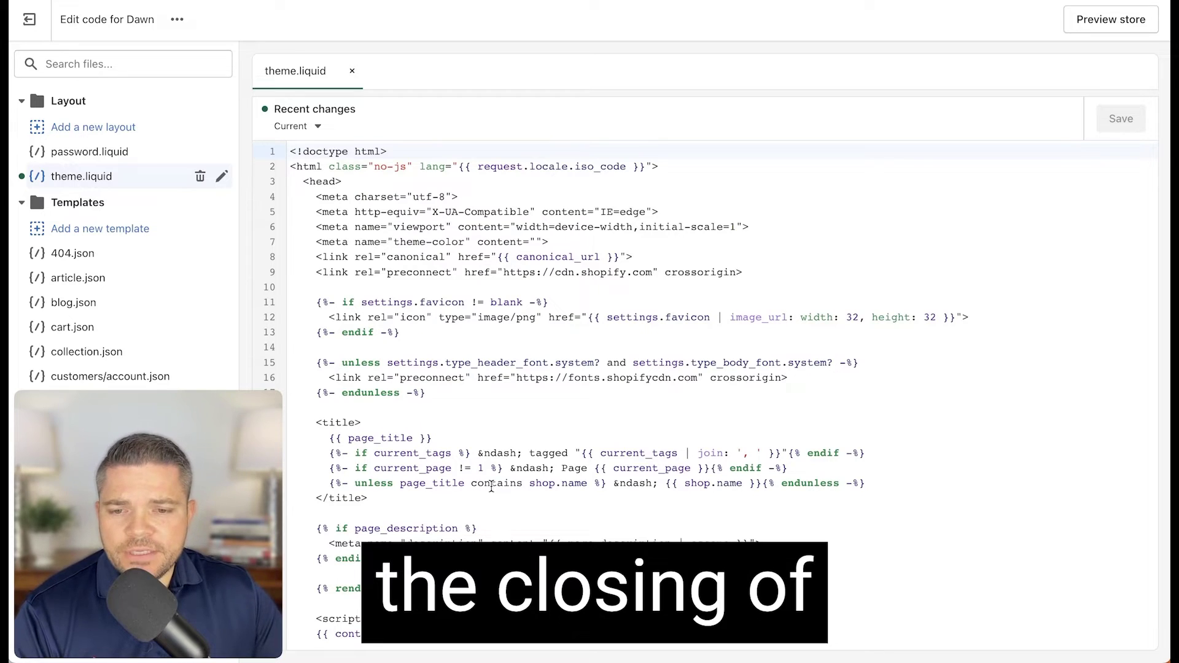
click(421, 439)
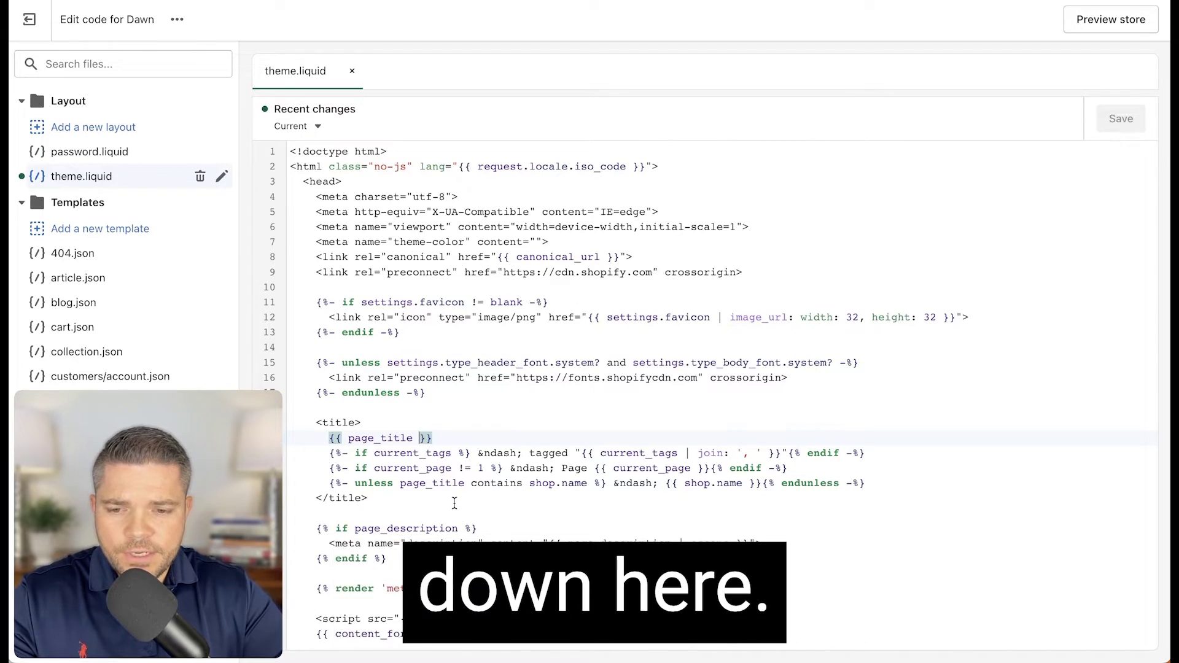
scroll(457, 485, down, 4)
scroll(454, 503, down, 6)
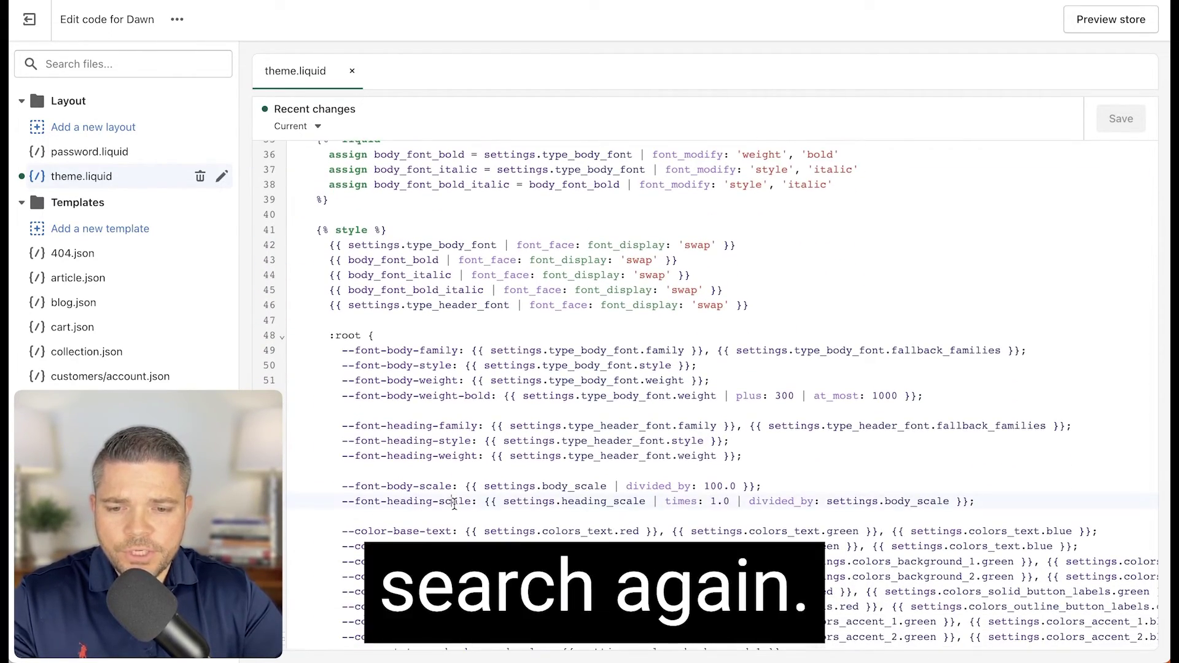
Paste the Google tag just above </head>, remove the extra blank line, and save.
key(ctrl+f)
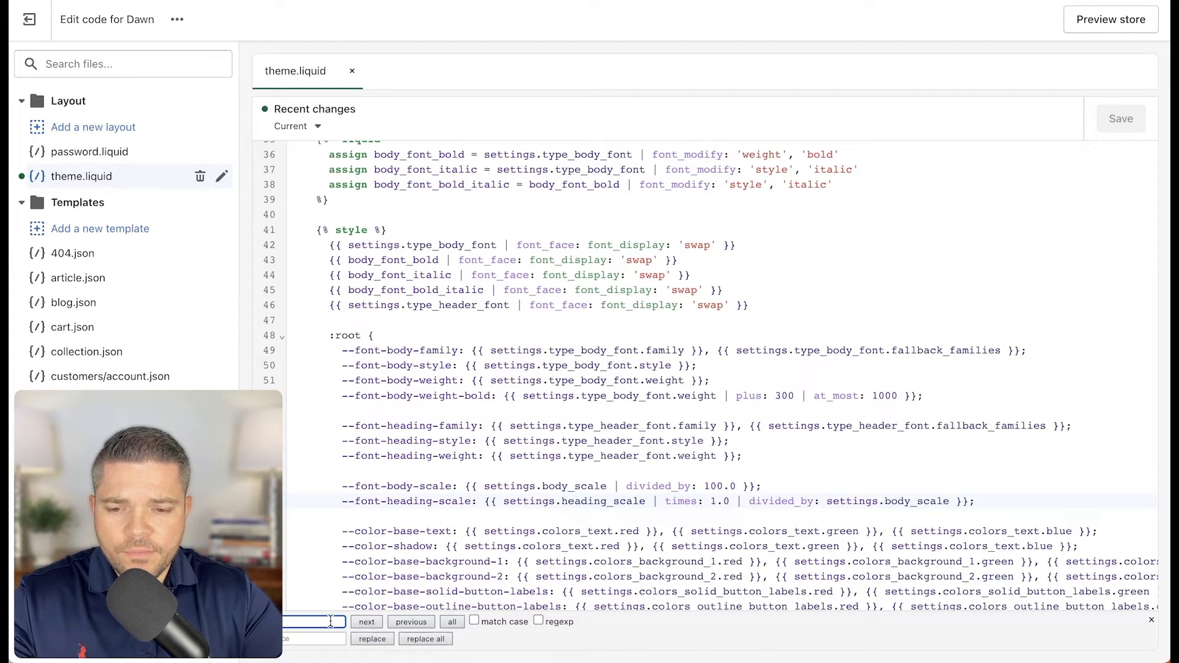
text(</head>)
click(358, 623)
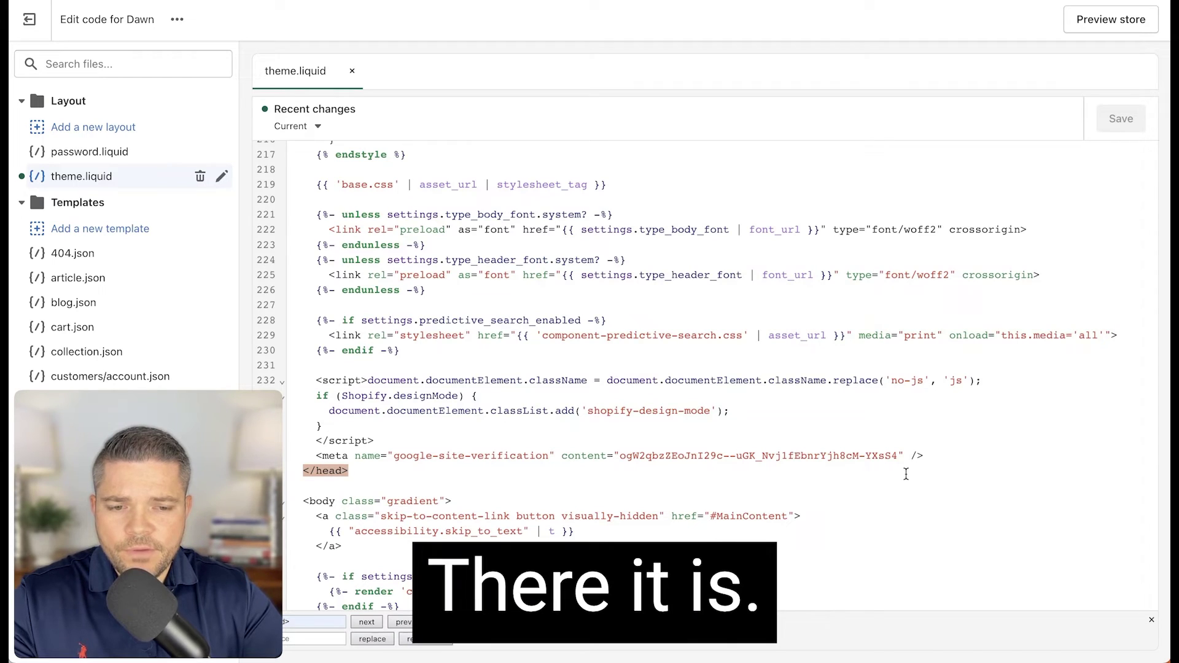
click(397, 442)
key(ctrl+v)
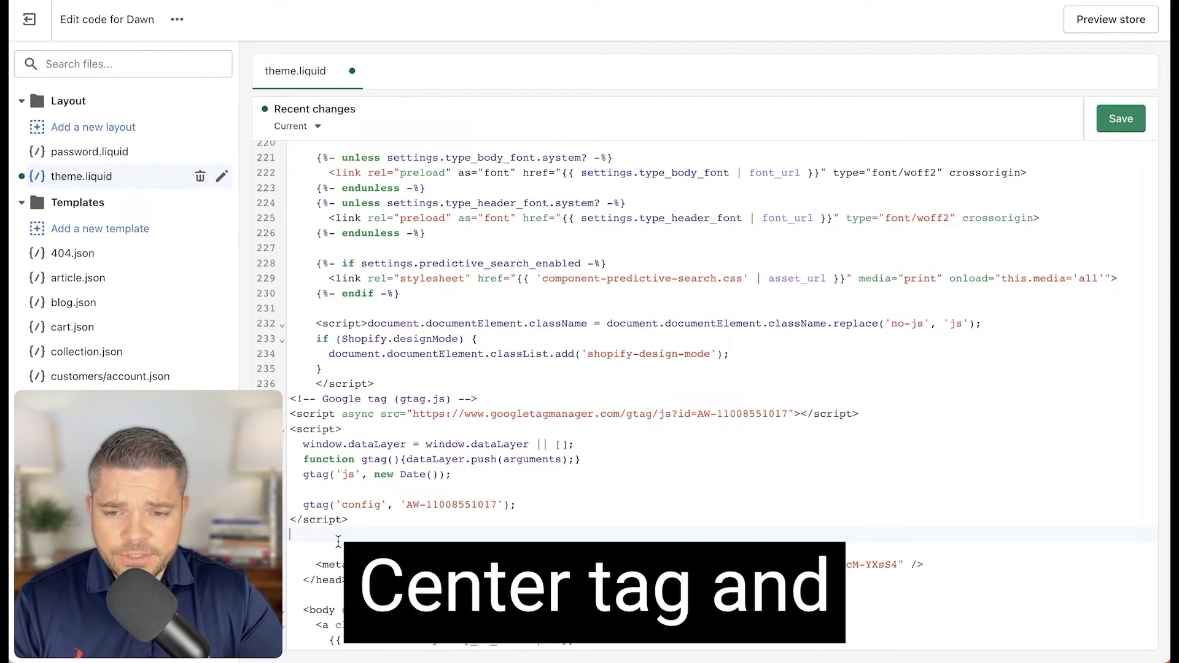
key(BackSpace)
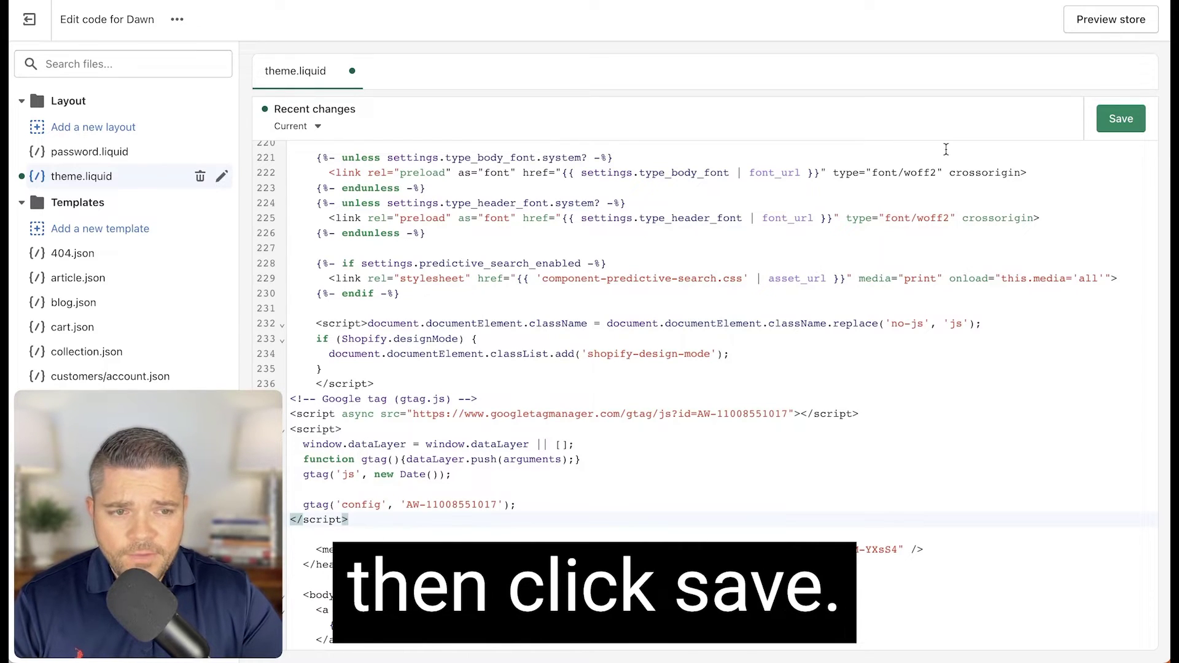
click(1131, 126)
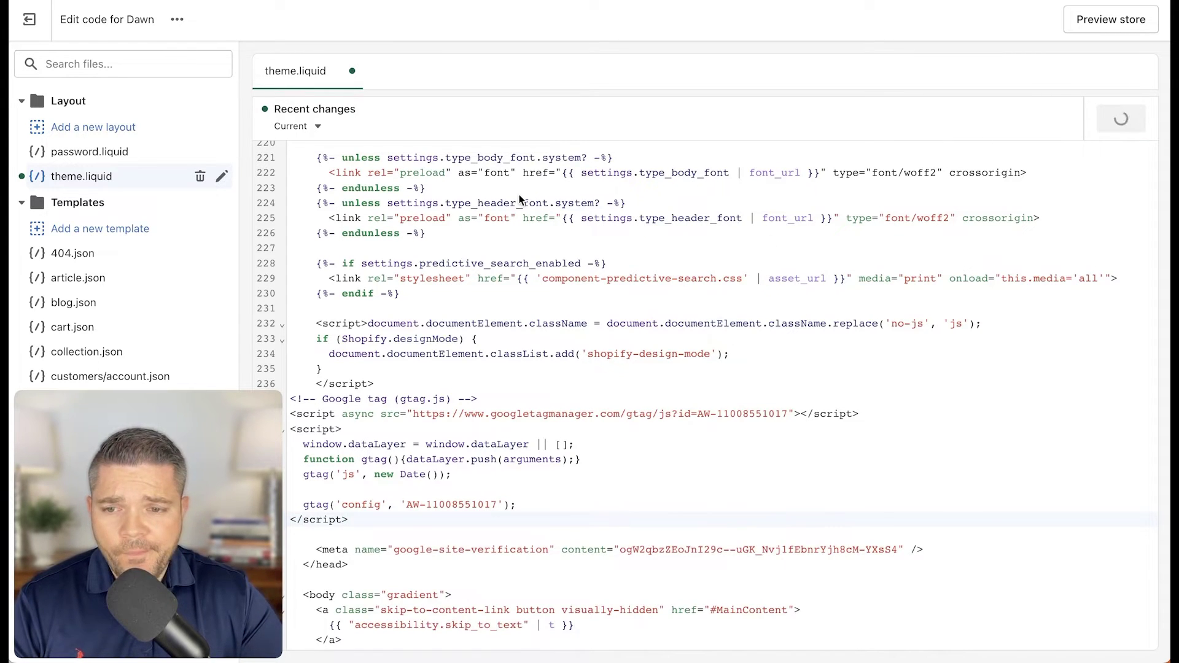
click(28, 19)
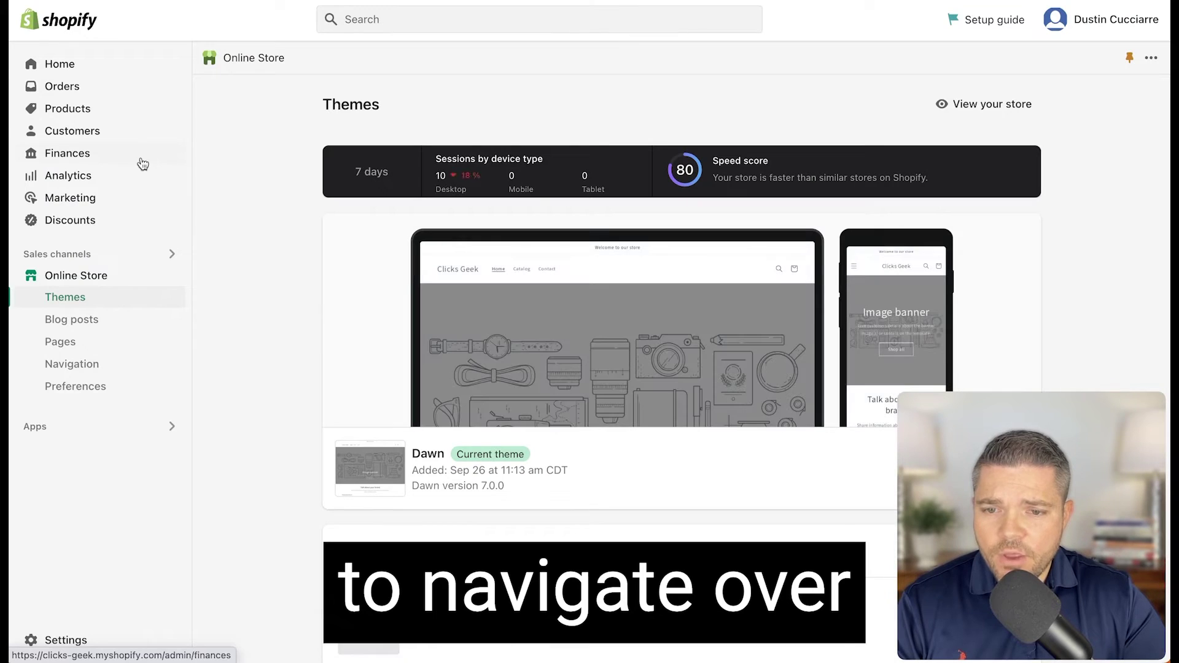
Paste the Google tag into the Order status page Additional scripts under Checkout and accounts.
click(40, 645)
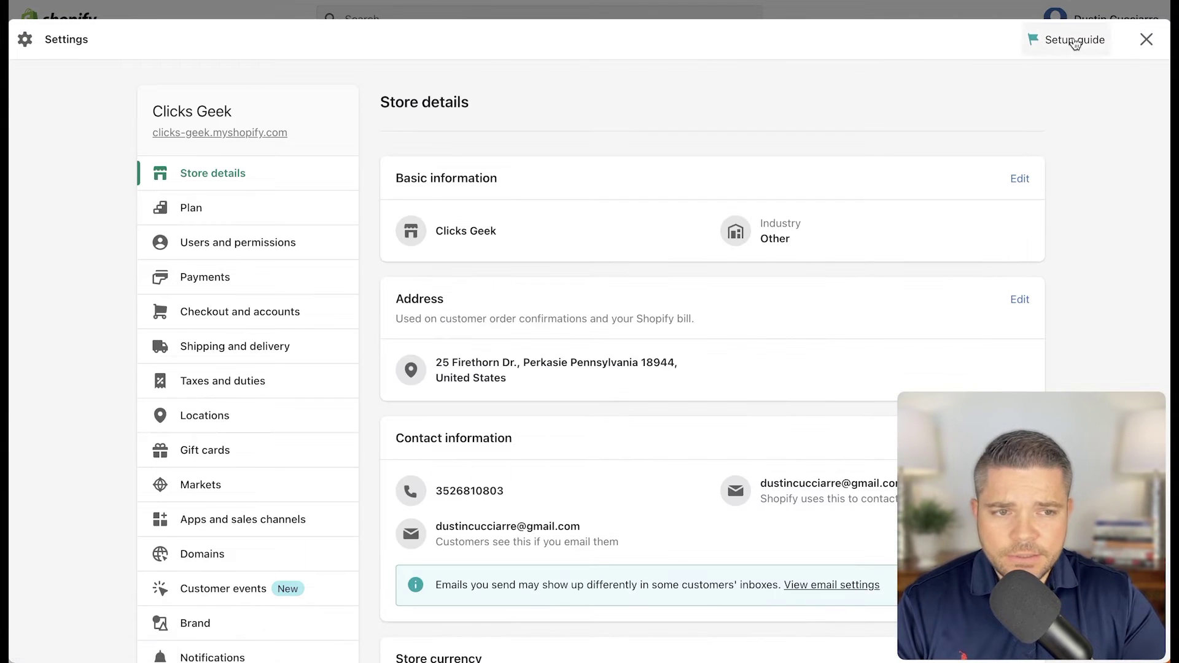
scroll(308, 338, down, 1)
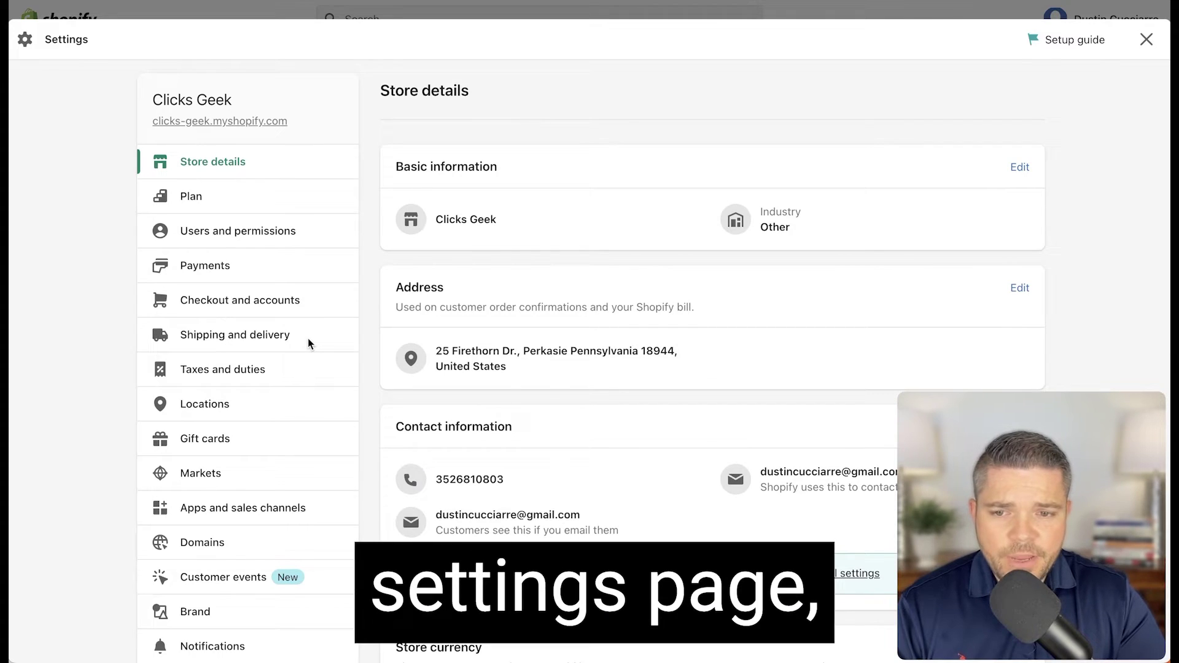
click(236, 301)
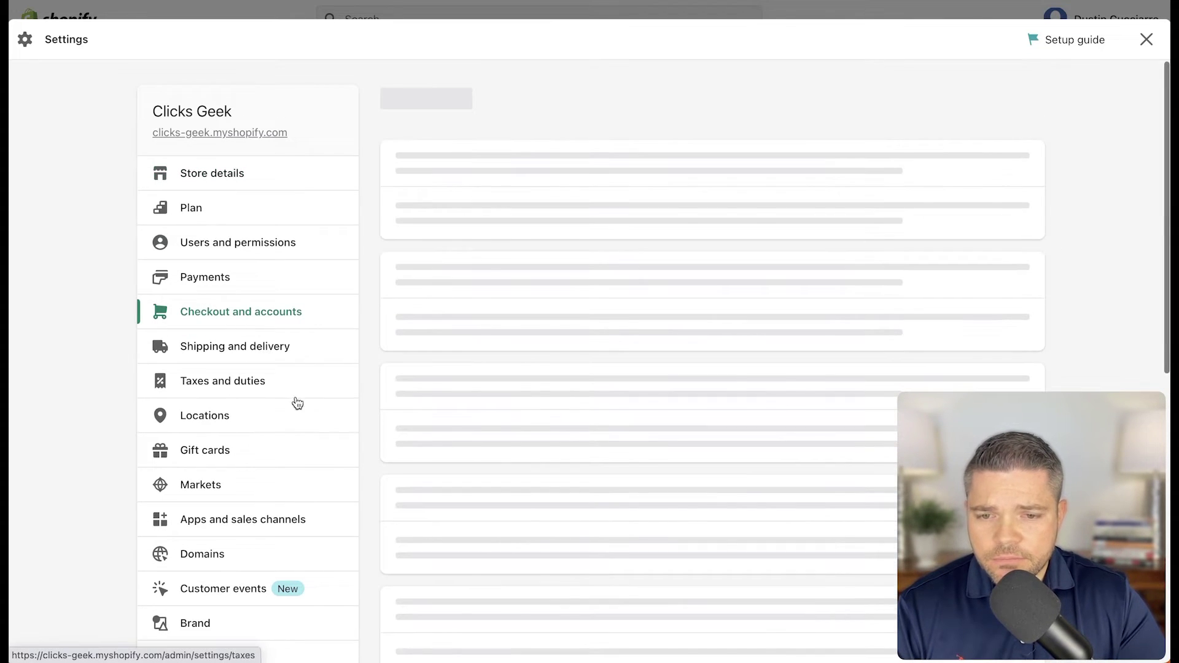
scroll(445, 438, down, 20)
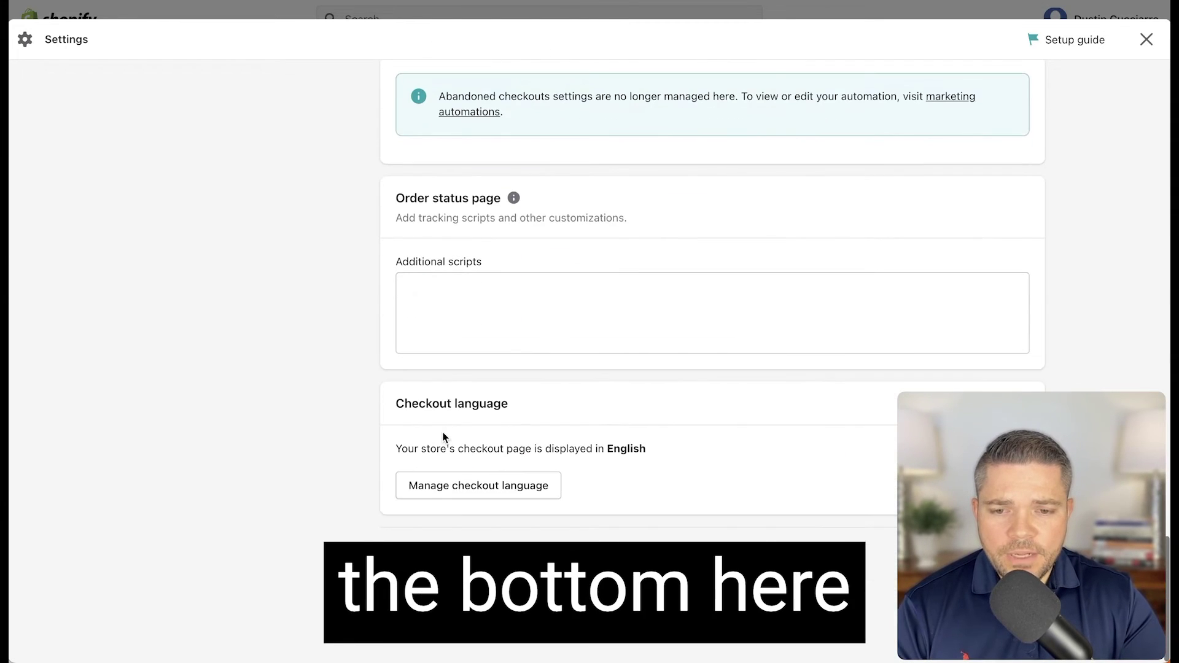
click(460, 316)
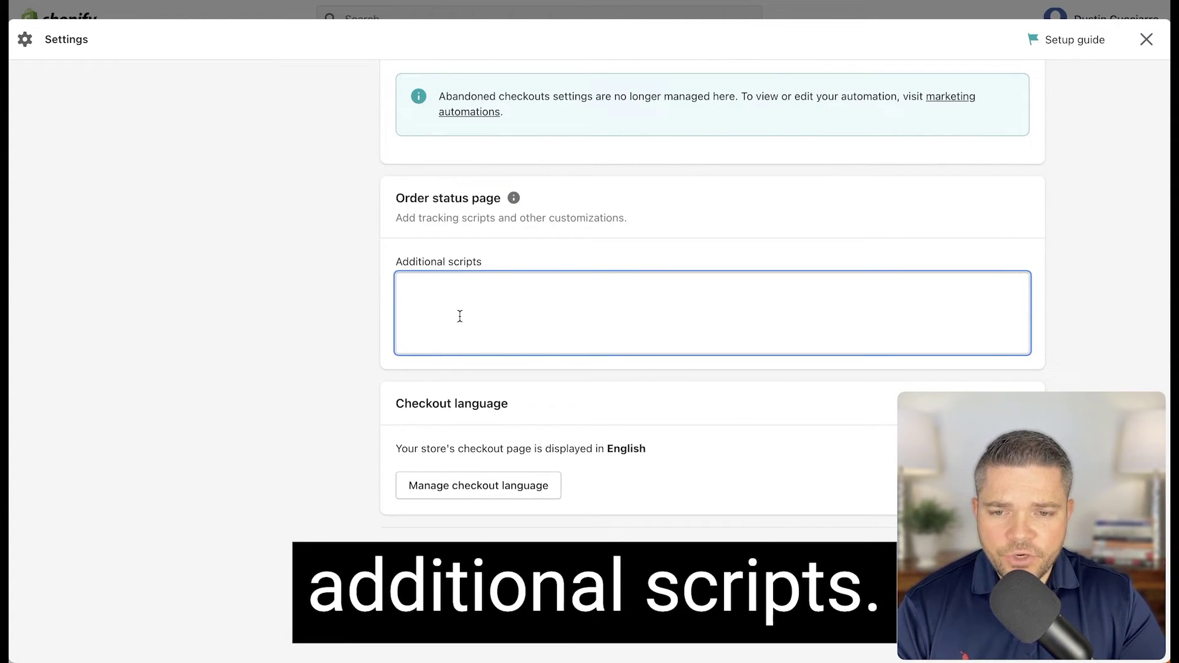
key(ctrl+v)
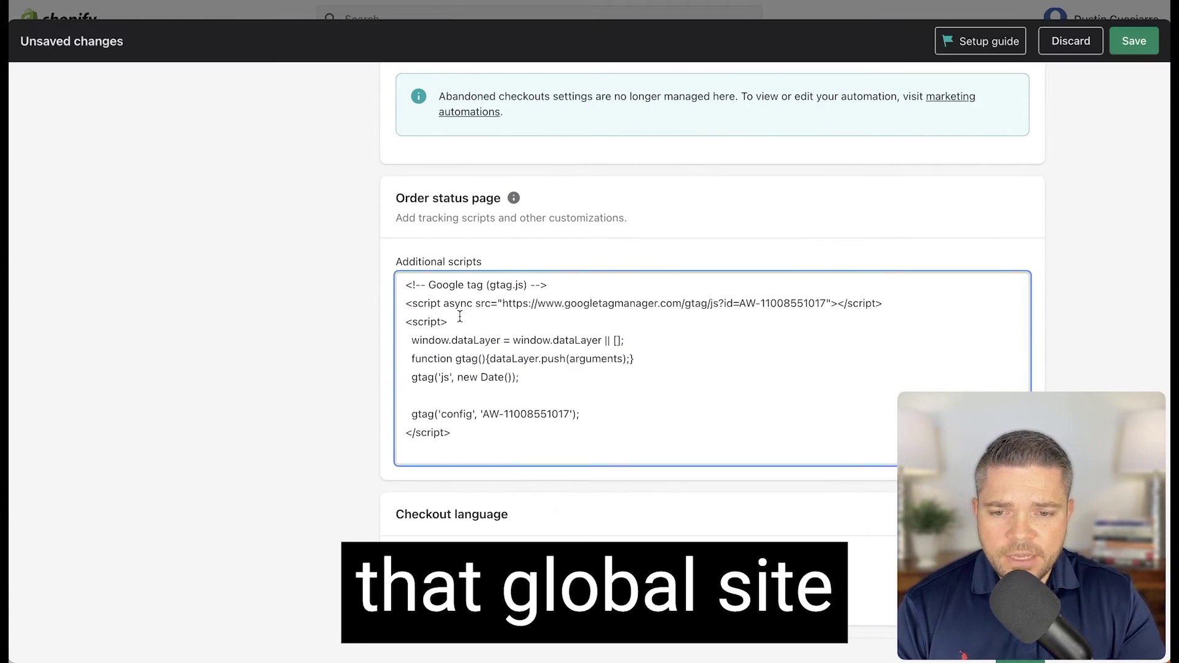
key(Return)
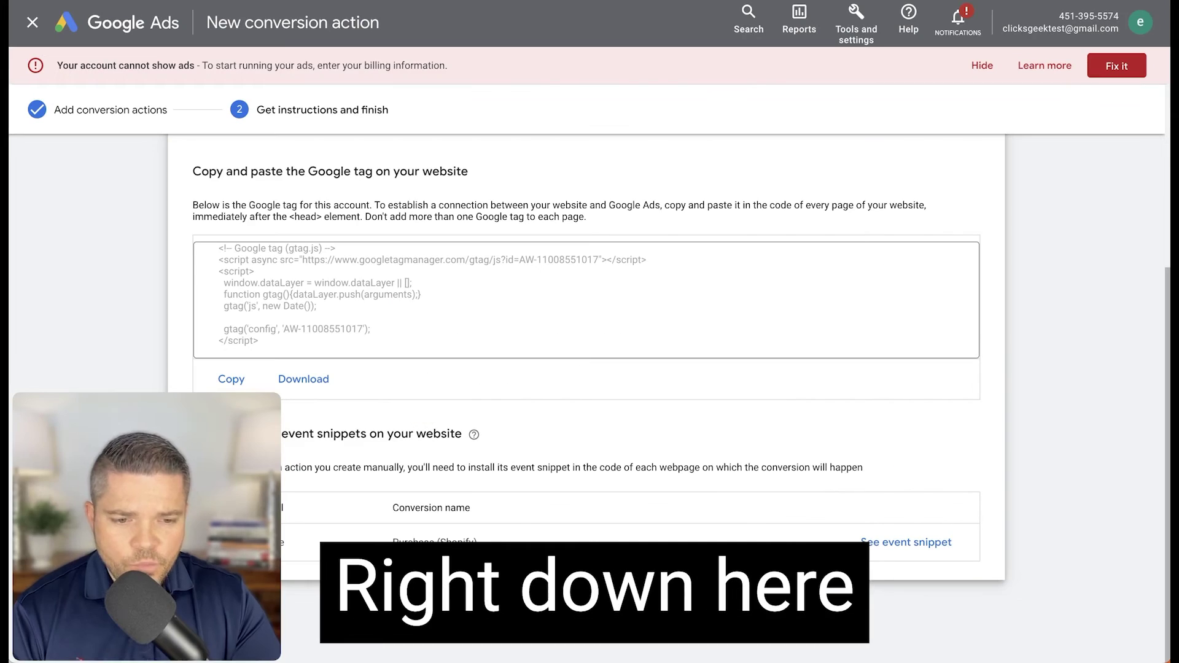
Show the page-load event snippet for the Purchase (Shopify) conversion.
click(909, 541)
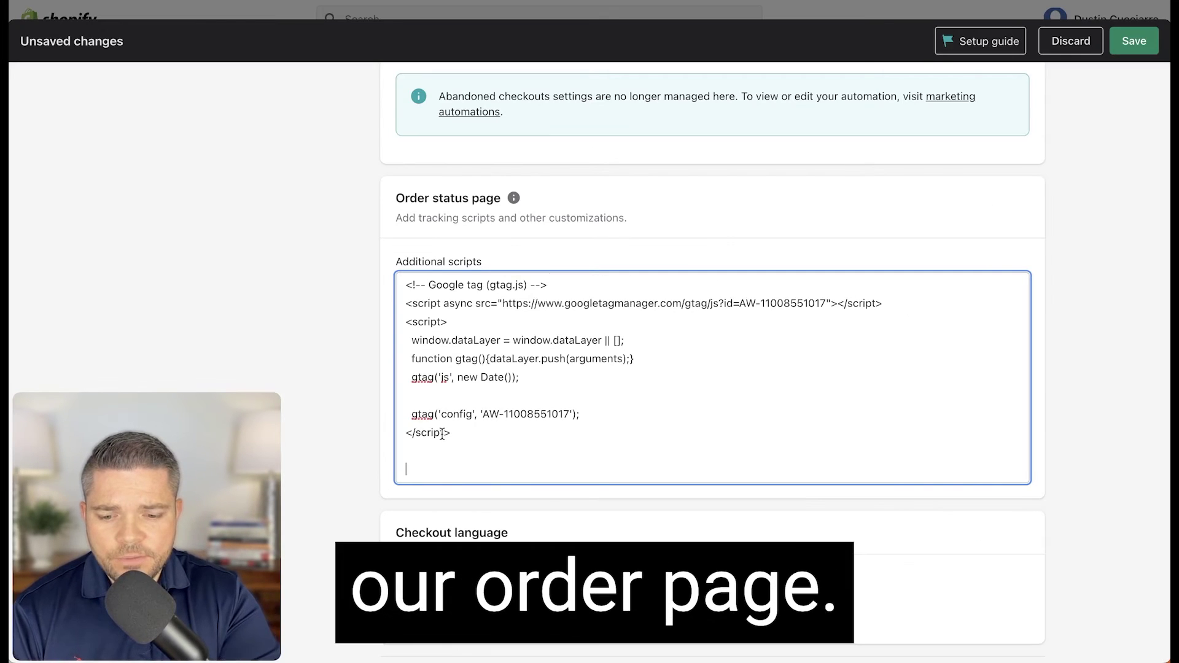
Paste the Purchase event snippet below the Google tag in Additional scripts.
key(super+v)
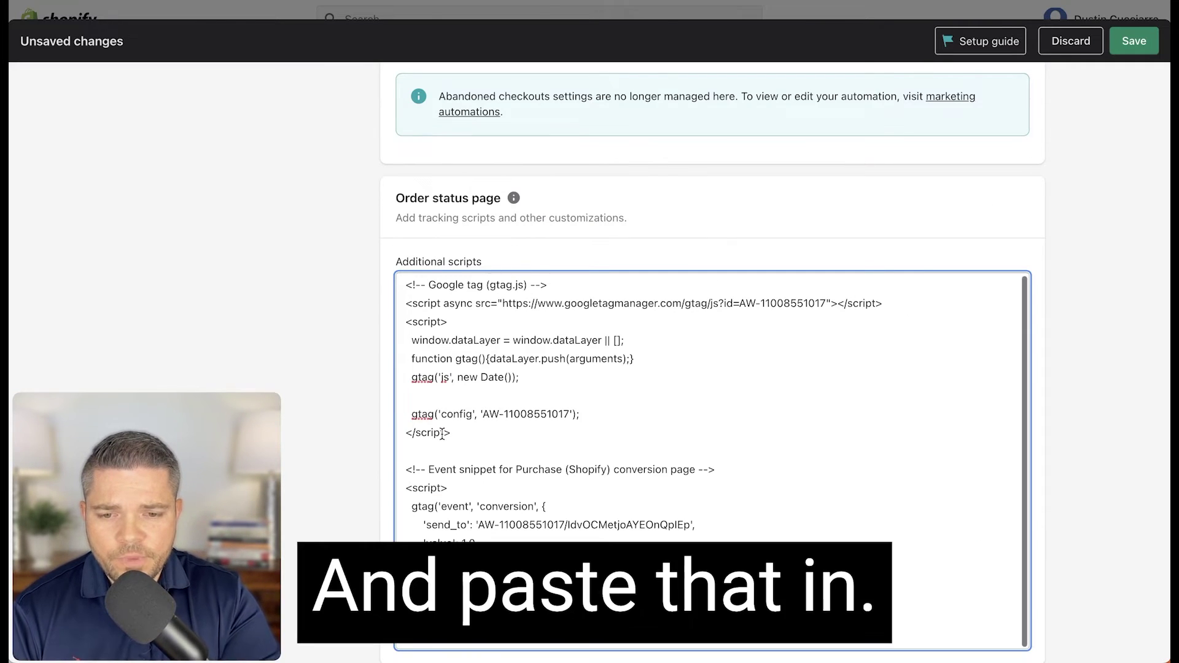
scroll(485, 554, down, 1)
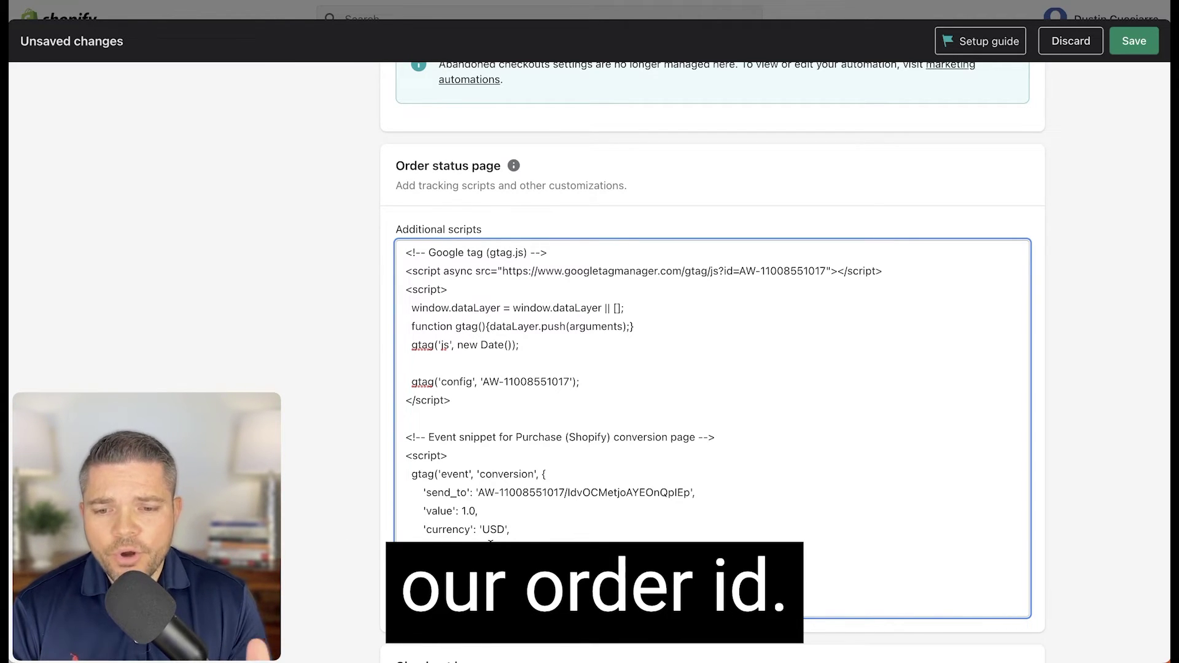
scroll(535, 516, down, 1)
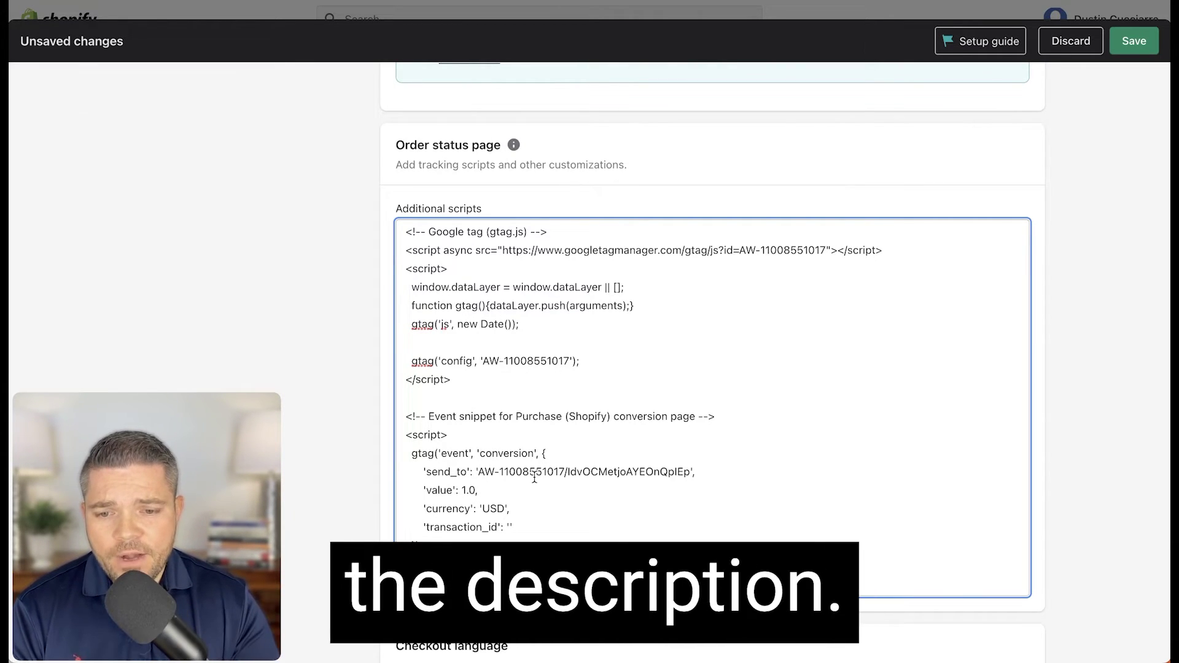
scroll(485, 453, down, 1)
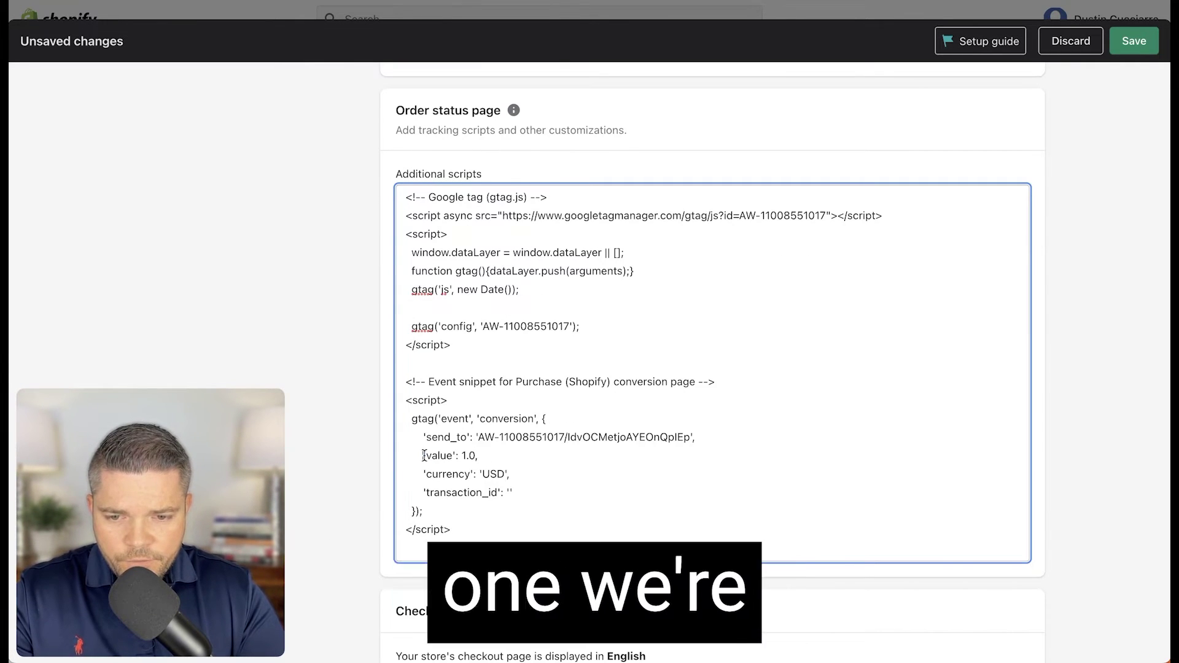
Set value to checkout.total_price and transaction_id to order.order_number, then save the scripts.
drag(423, 455, 478, 455)
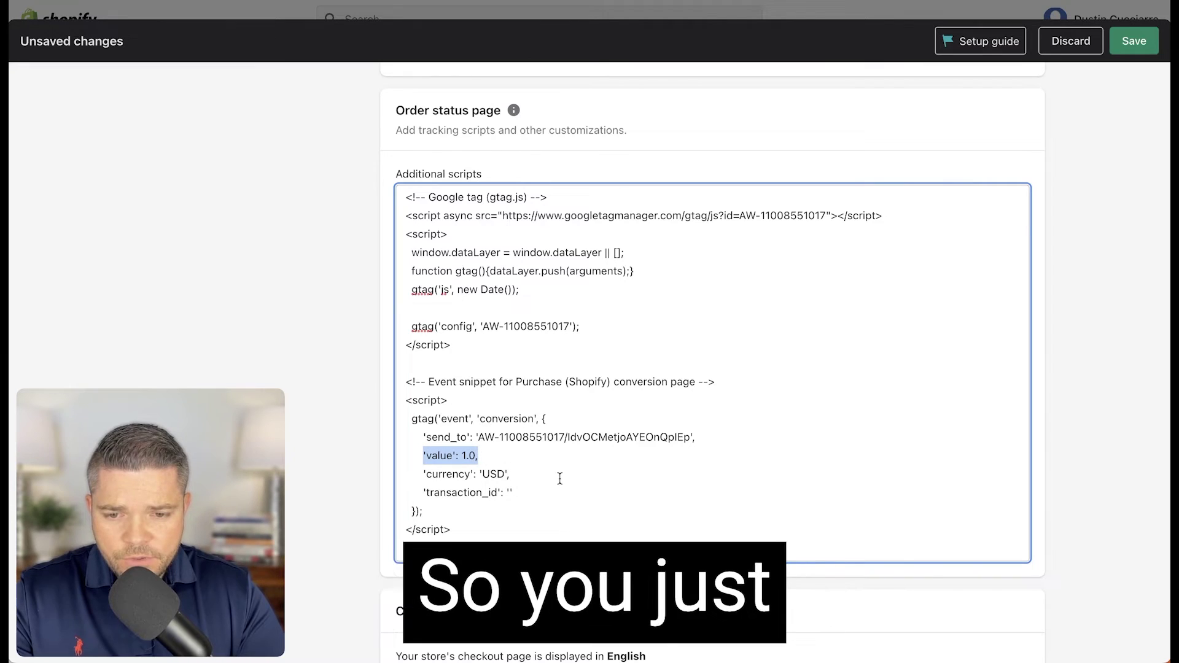
text('value': {{ checkout.total_price | money_without_currency }},)
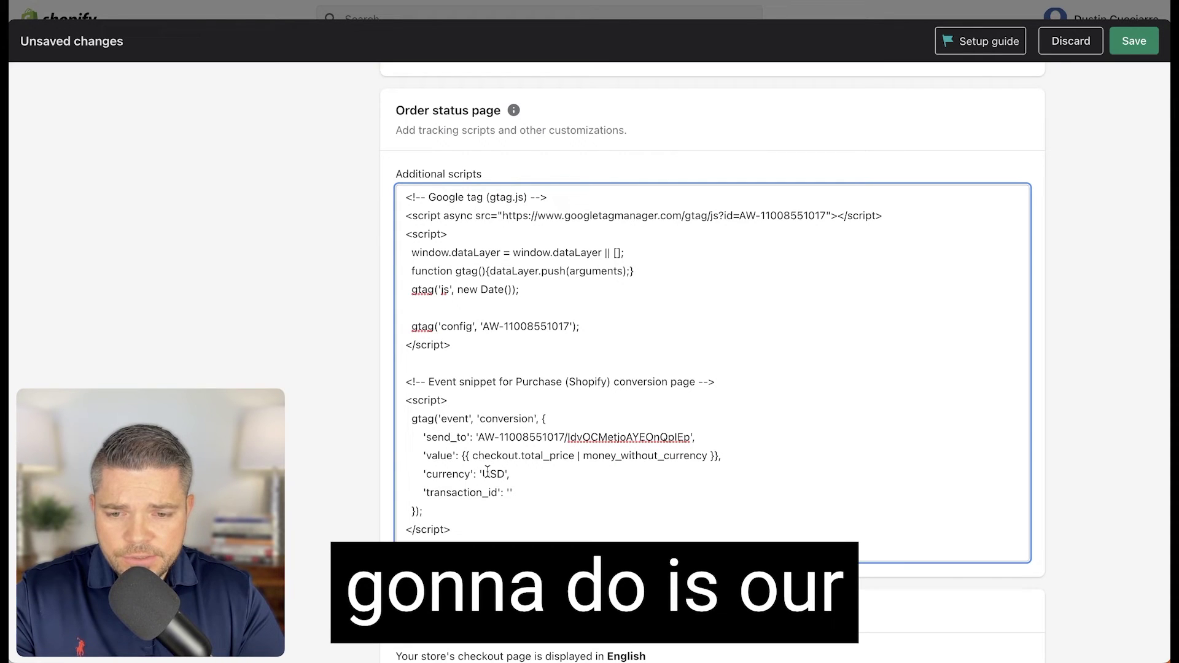
click(510, 492)
text({{ order.order_number  }})
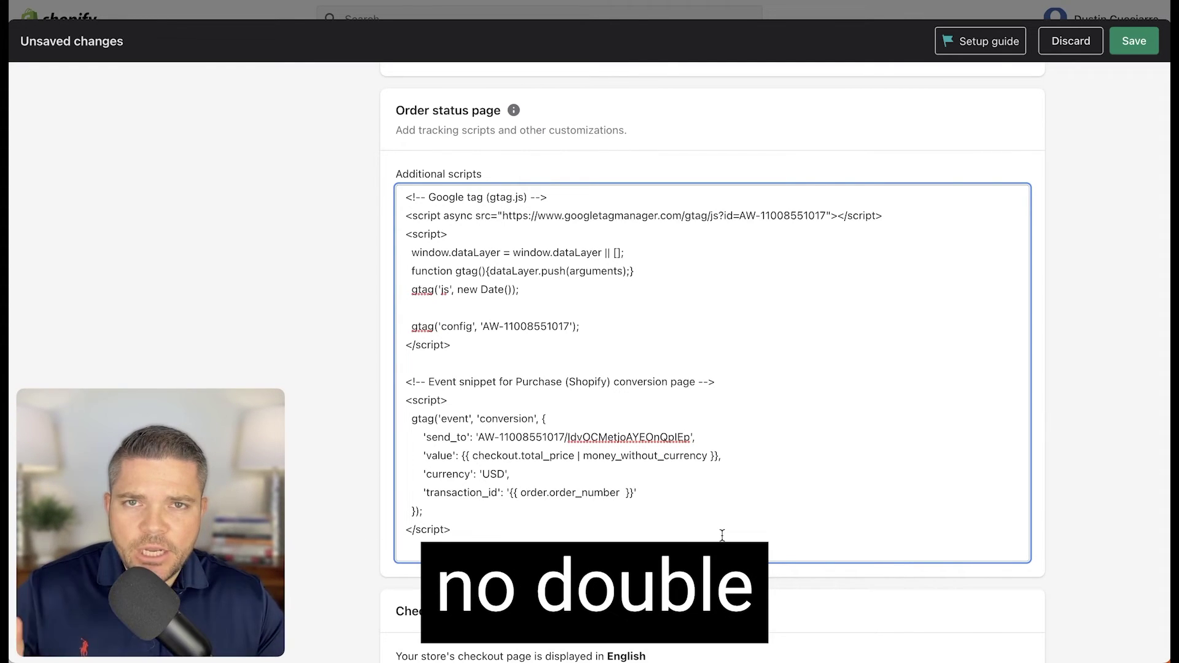
click(1133, 41)
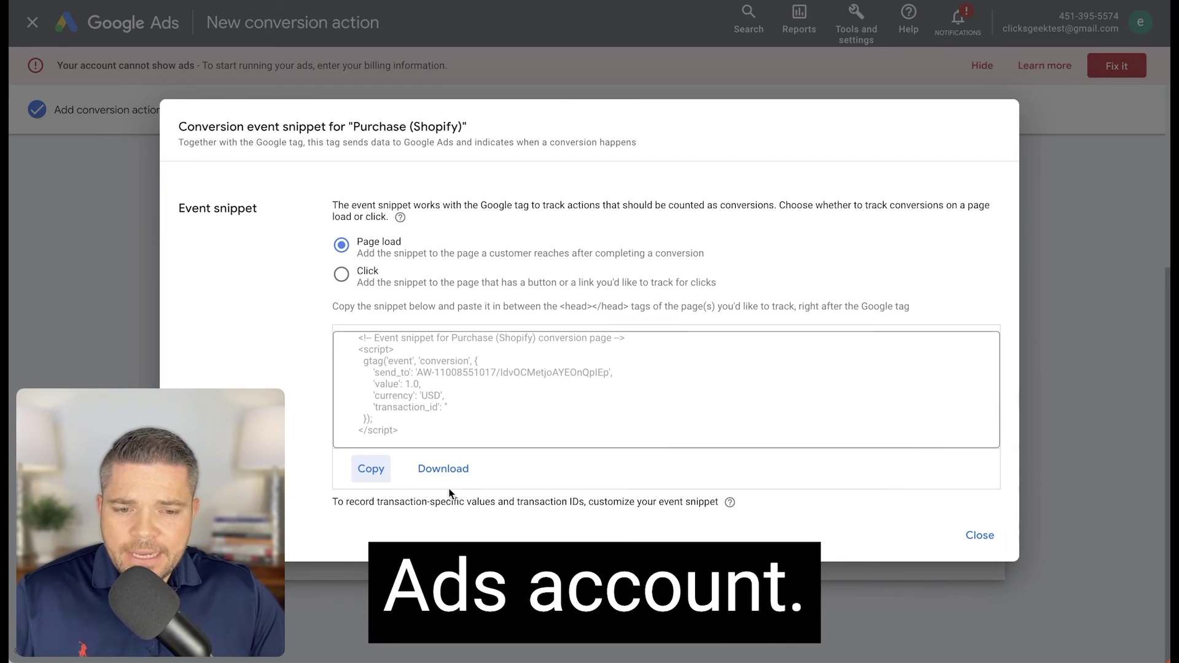
Close the event snippet dialog and finish, returning to the Conversions summary with Purchase (Shopify).
click(978, 535)
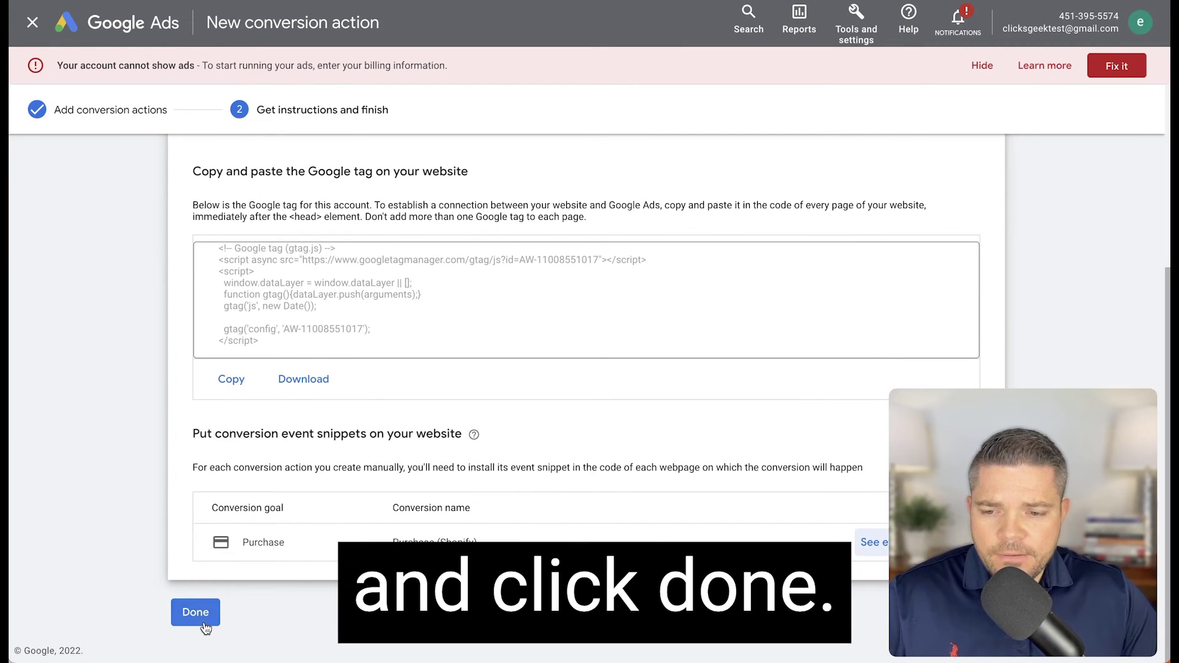
click(195, 616)
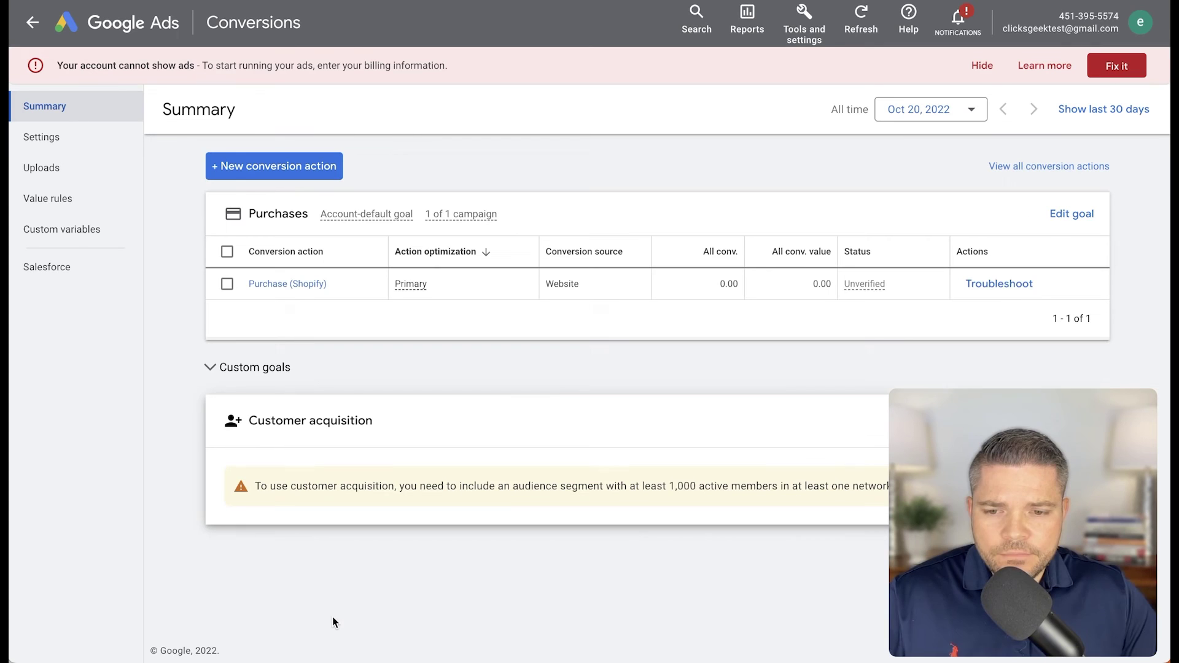